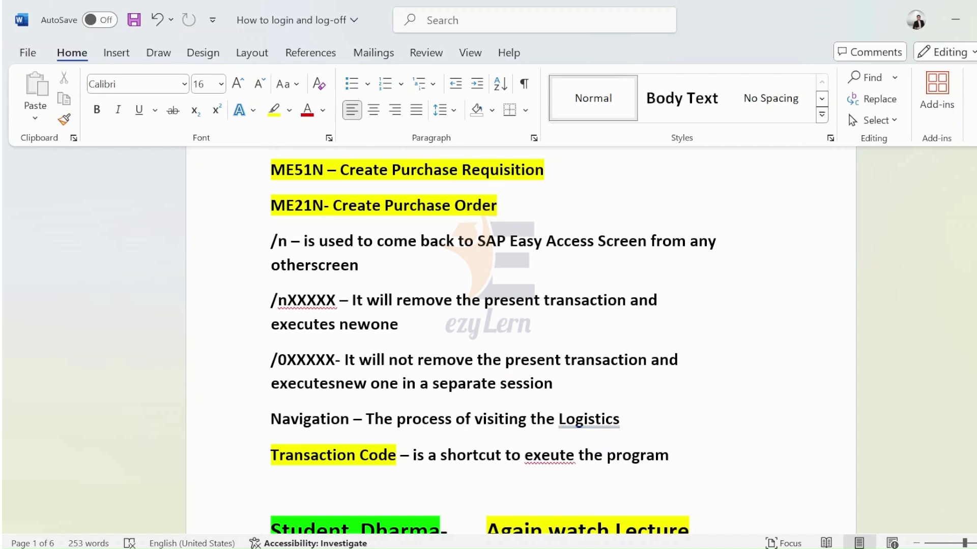
Review the notes on the transaction codes ME51N for purchase requisitions and ME21N for purchase orders
click(357, 206)
click(325, 170)
drag(327, 170, 270, 170)
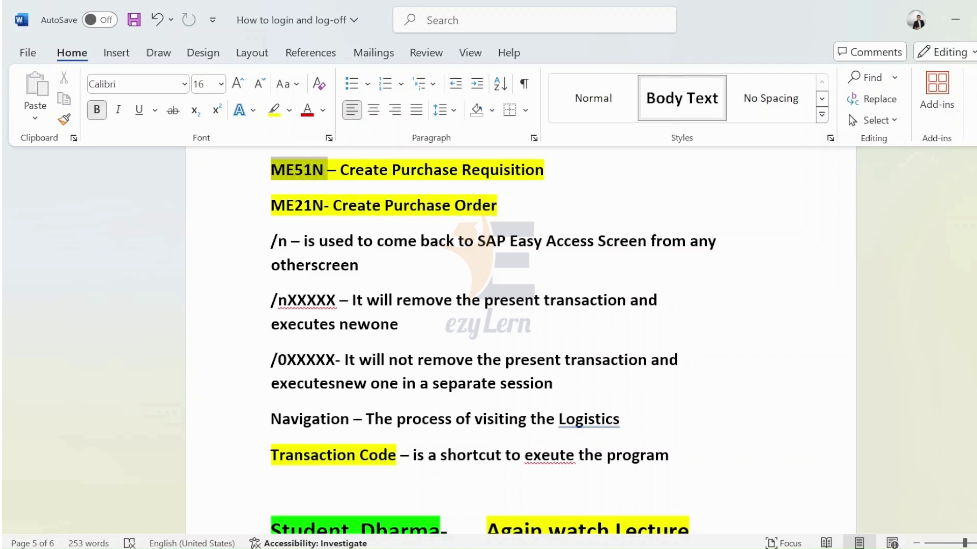
click(302, 170)
drag(340, 170, 554, 175)
drag(334, 206, 270, 205)
click(365, 205)
drag(349, 205, 453, 205)
click(472, 206)
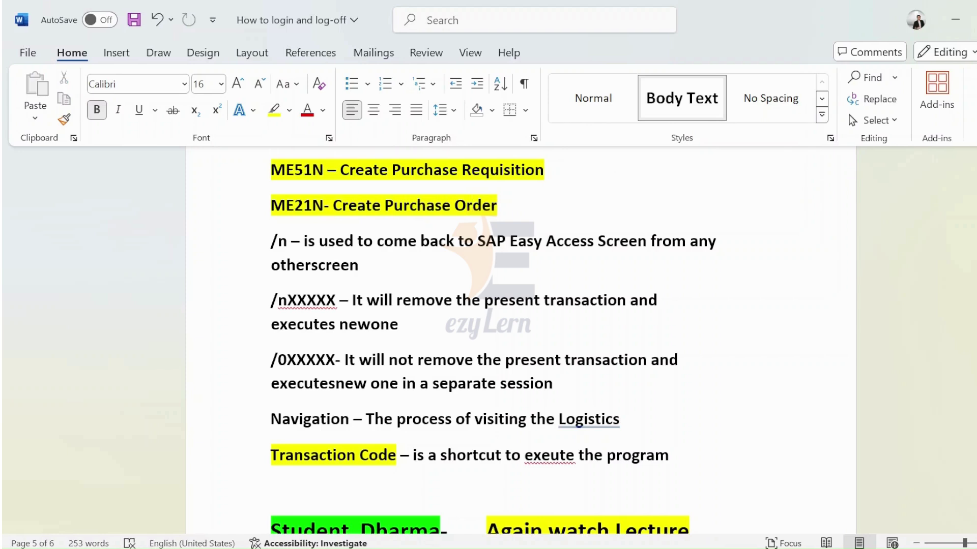
Review the notes comparing the navigation commands /n, /nXXXXX and /0XXXXX
click(291, 242)
click(317, 300)
click(307, 300)
click(306, 360)
click(304, 170)
click(307, 301)
click(290, 241)
click(297, 300)
click(316, 359)
click(316, 240)
Minimize the notes, launch SAP Logon and open the S/4 HANA server connection with instance 24
click(956, 21)
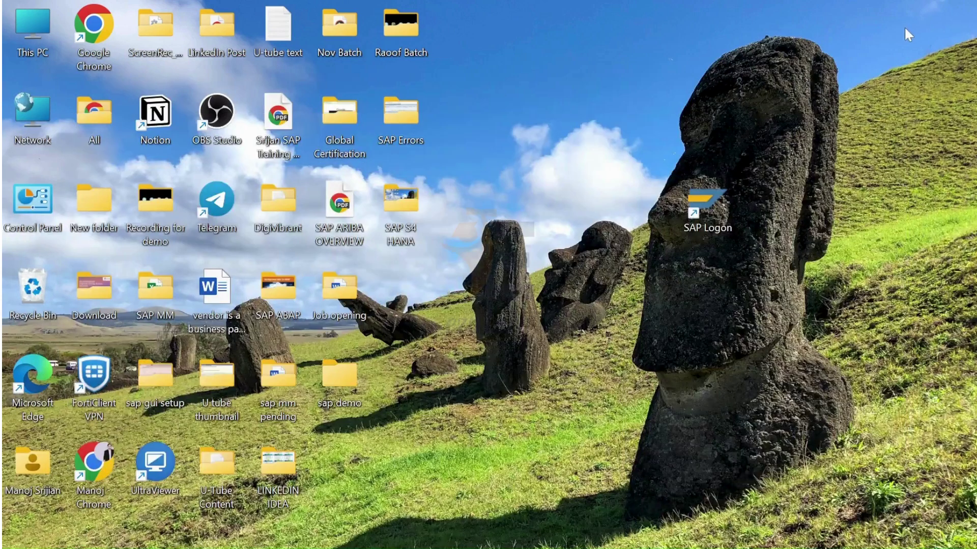
double_click(718, 194)
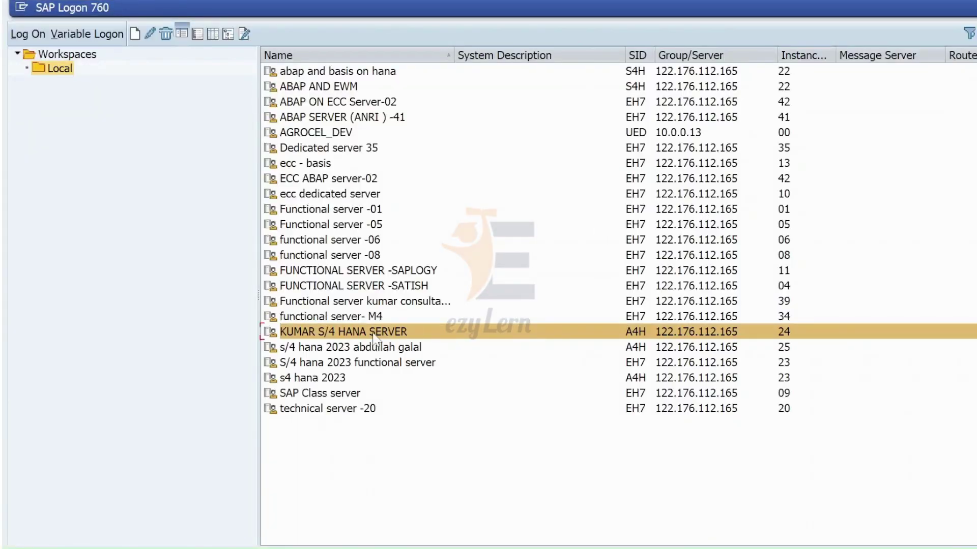
double_click(374, 333)
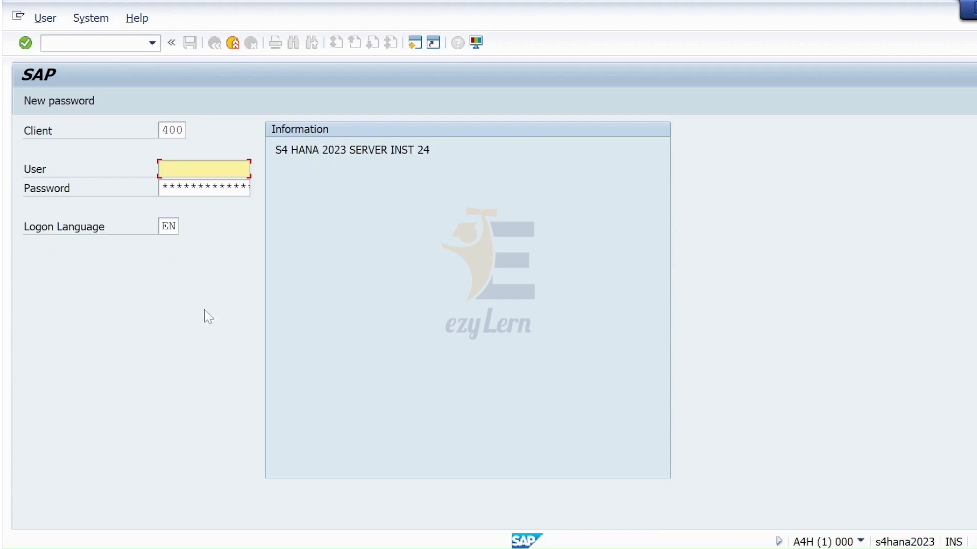
Log on to client 400 by choosing the suggested user name and supplying the account password
click(219, 169)
key(Down)
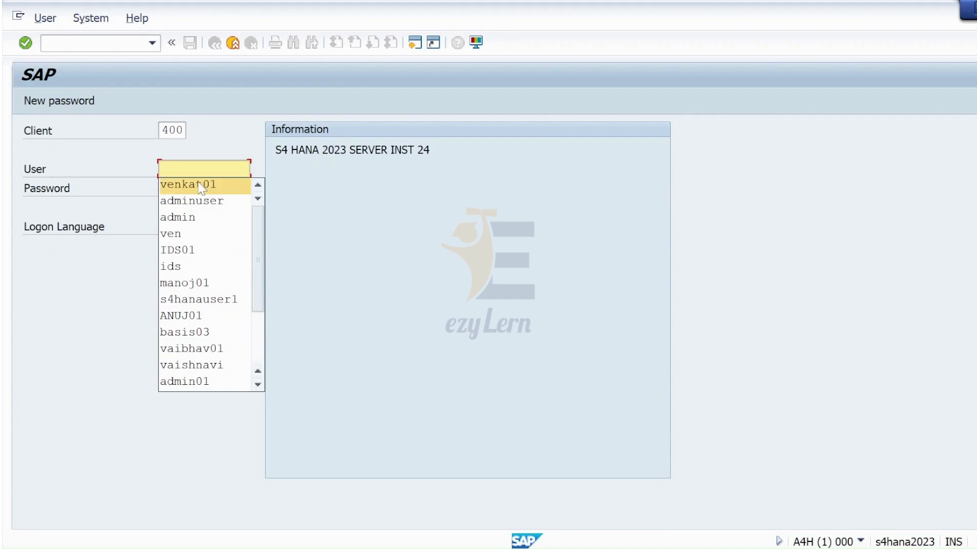
key(Return)
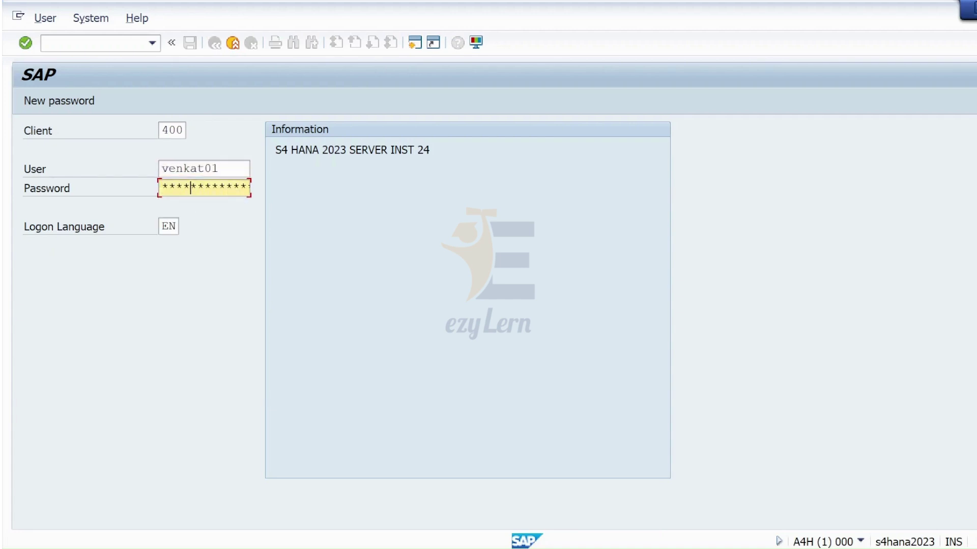
key(Return)
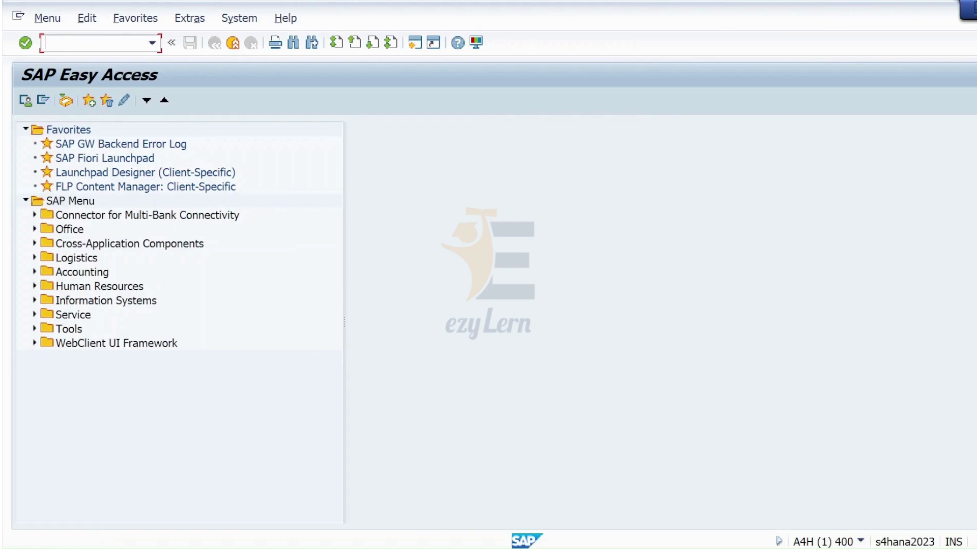
Run transaction me21n to open Create Purchase Order and close its help text
text(me21n)
key(Return)
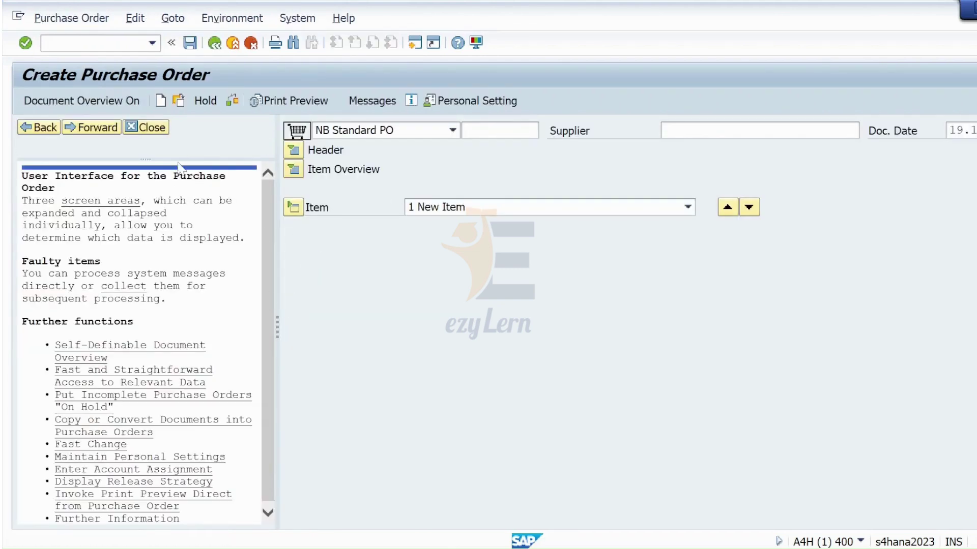
click(142, 128)
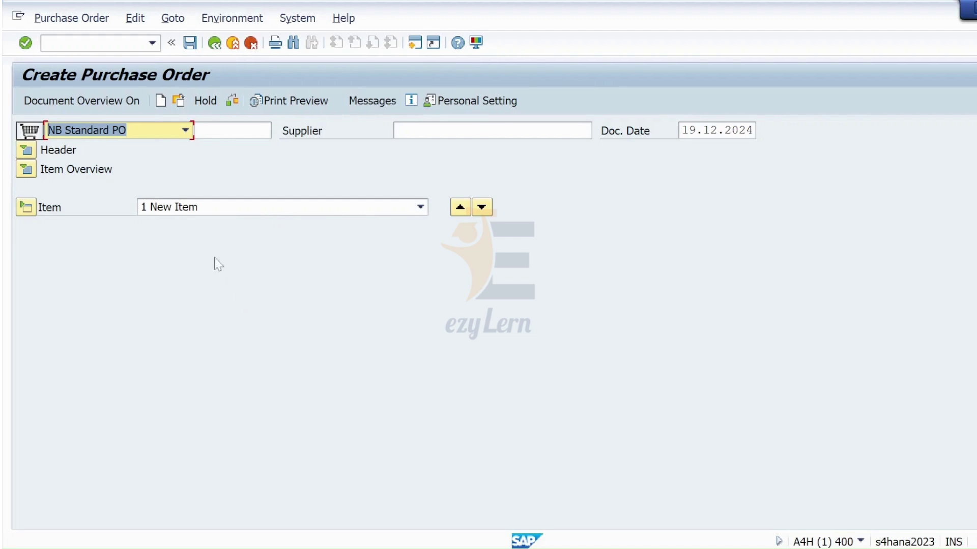
Return from Create Purchase Order to the SAP Easy Access screen with the /n command
click(97, 42)
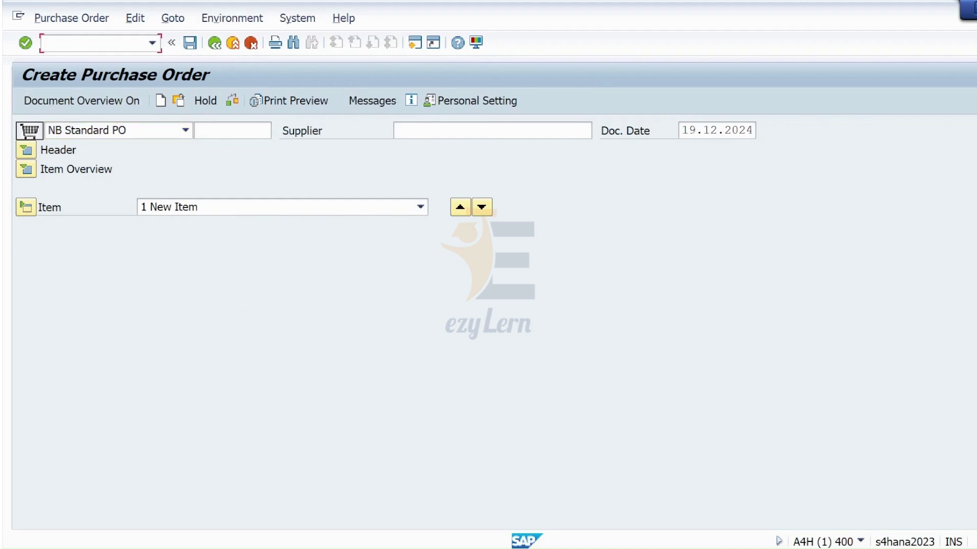
text(/n)
key(Return)
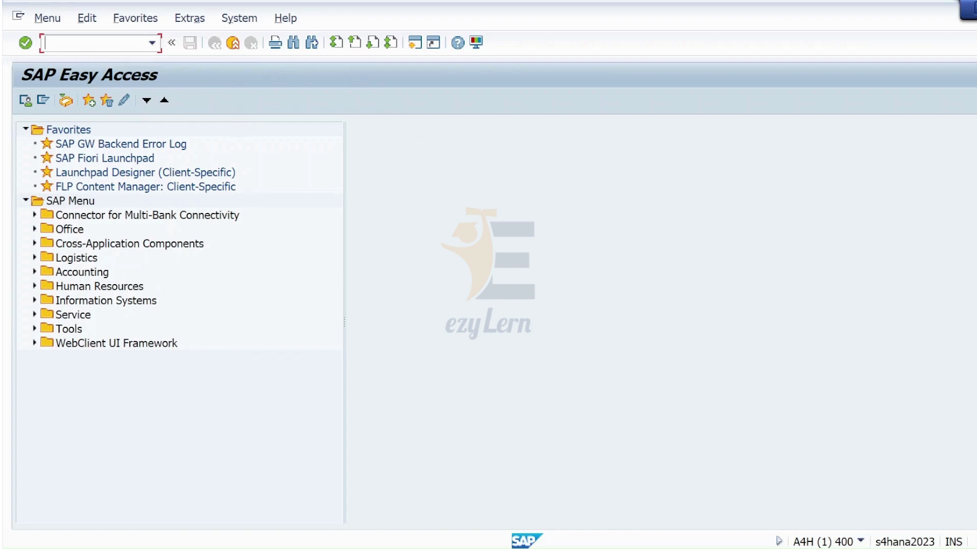
Run transaction me51n to open Create Purchase Requisition, and return to SAP Easy Access with /n
text(me51n)
key(Return)
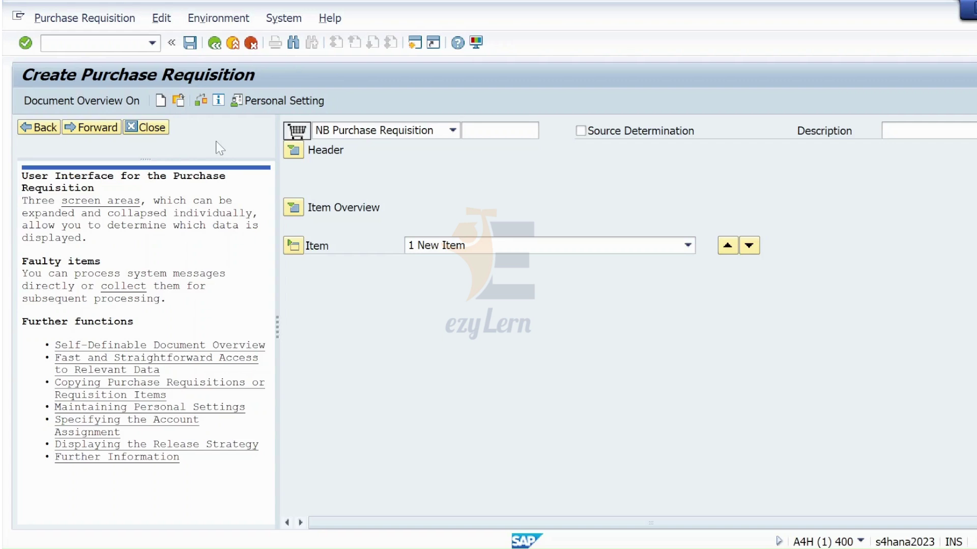
click(97, 43)
text(/n)
key(Return)
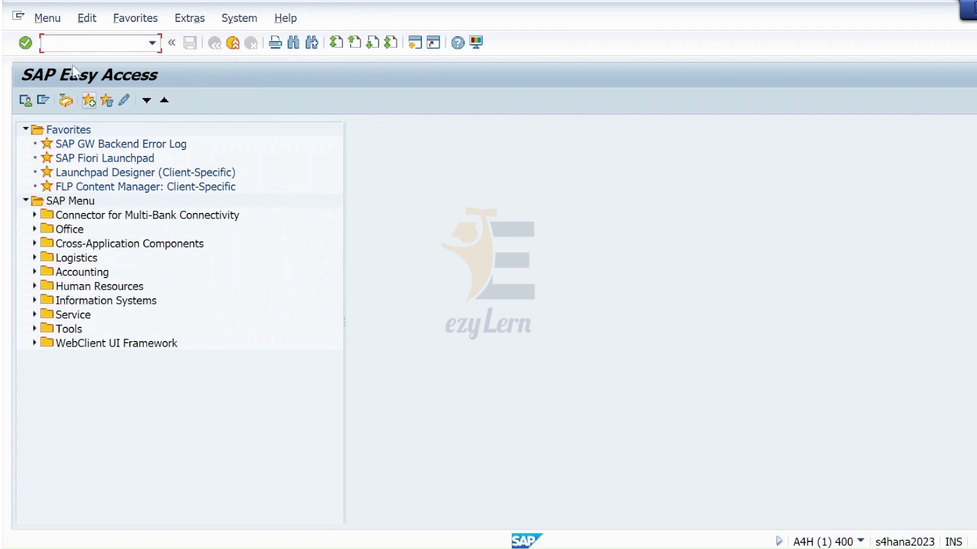
Run transaction migo to open the goods receipt screen, and return to SAP Easy Access with /n
text(me)
key(BackSpace)
text(igo)
key(Return)
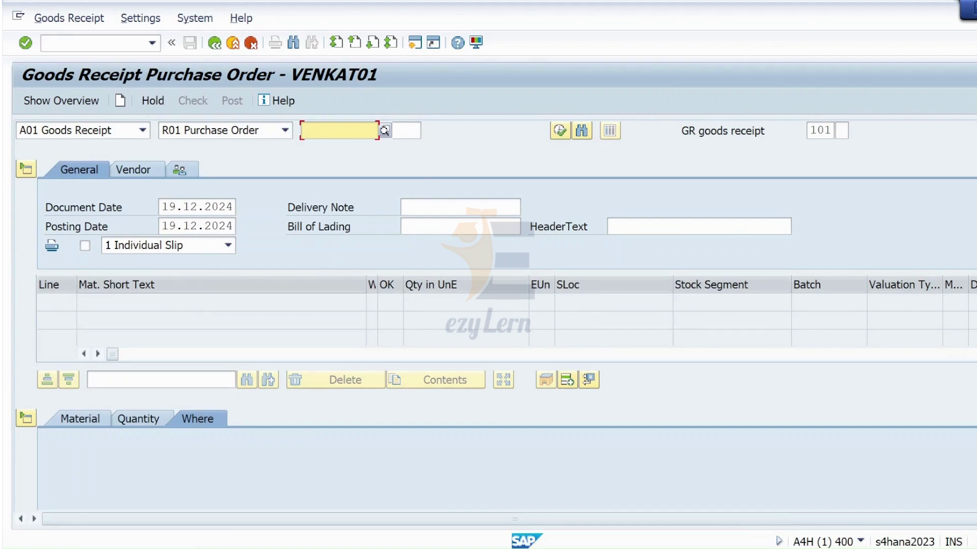
click(91, 43)
text(/n)
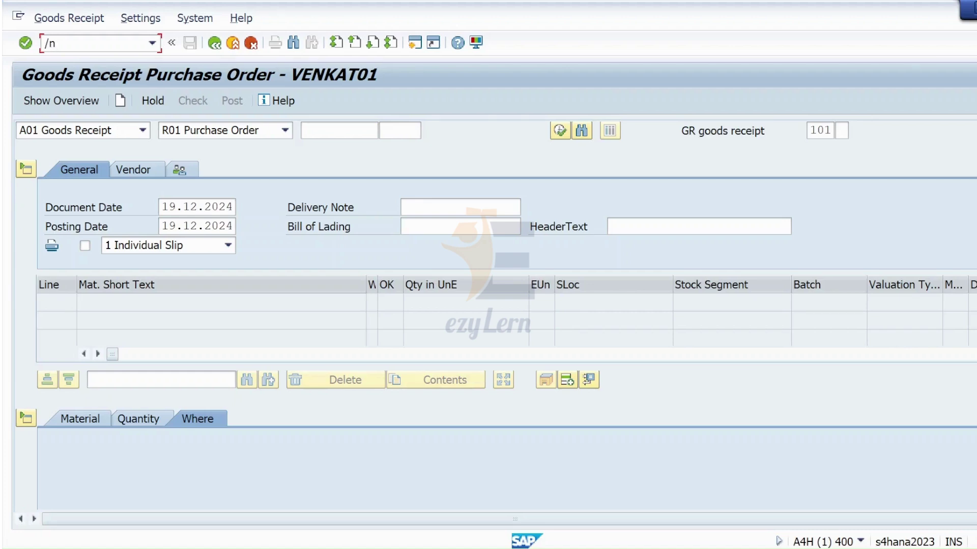
key(Return)
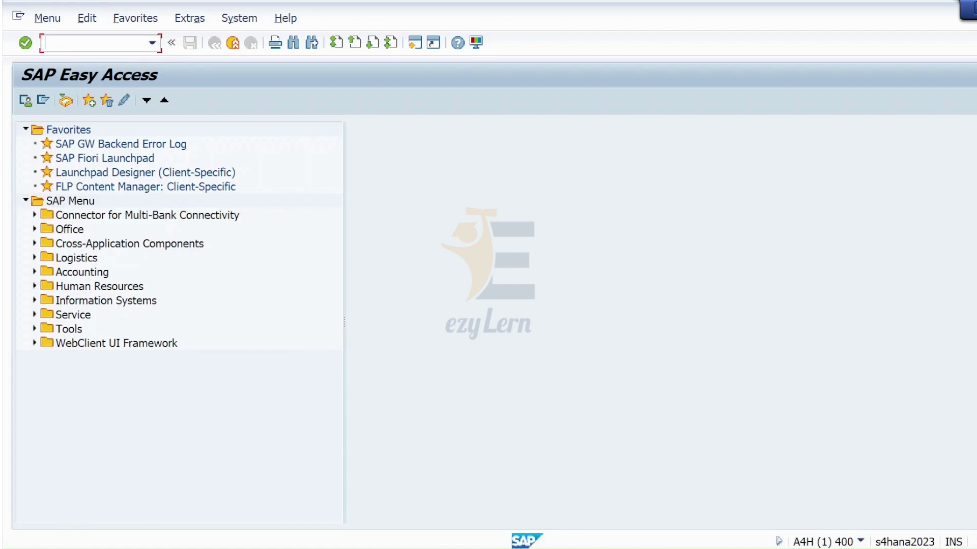
Run me21n and replace it in the same session with Create Purchase Requisition using the command /nme51n
text(me21n)
key(Return)
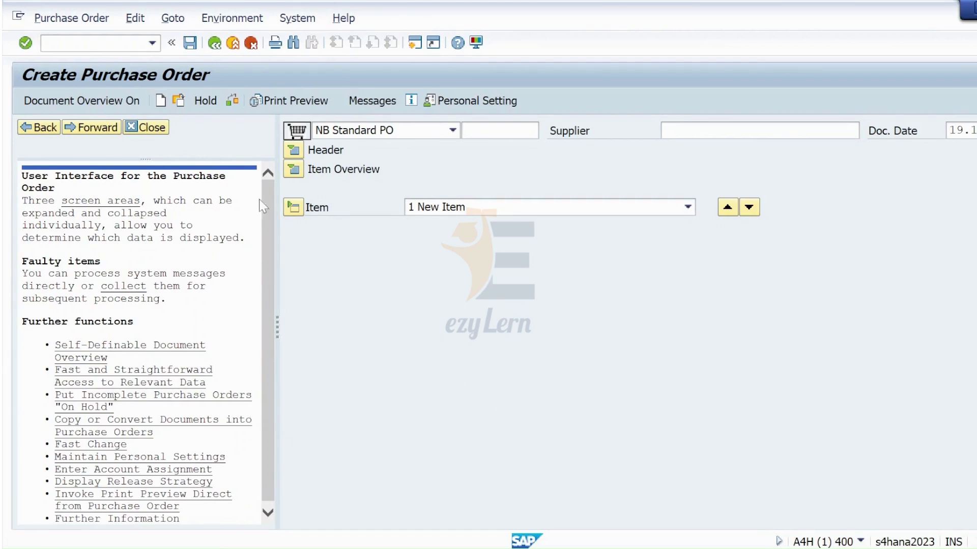
click(44, 43)
text(/n)
text(me51n)
drag(53, 43, 89, 43)
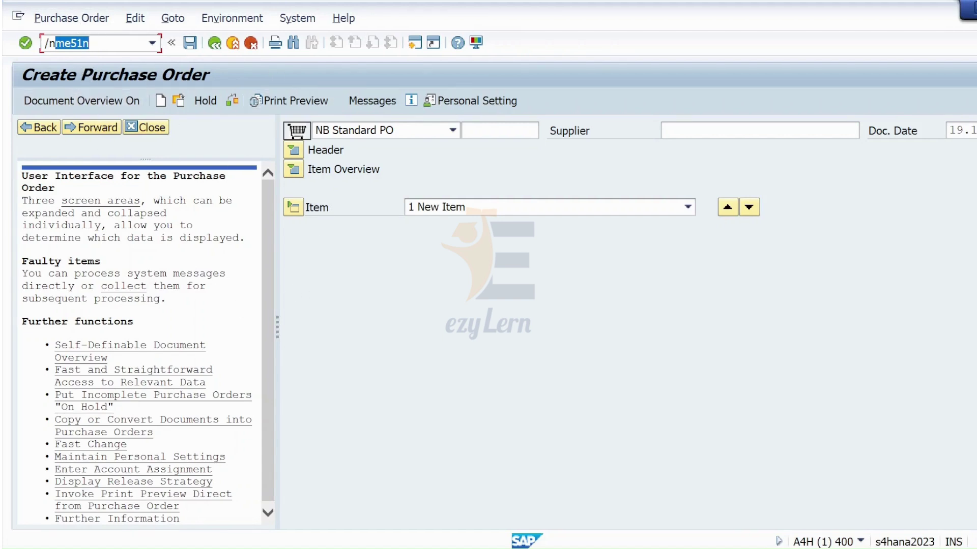
key(End)
key(Return)
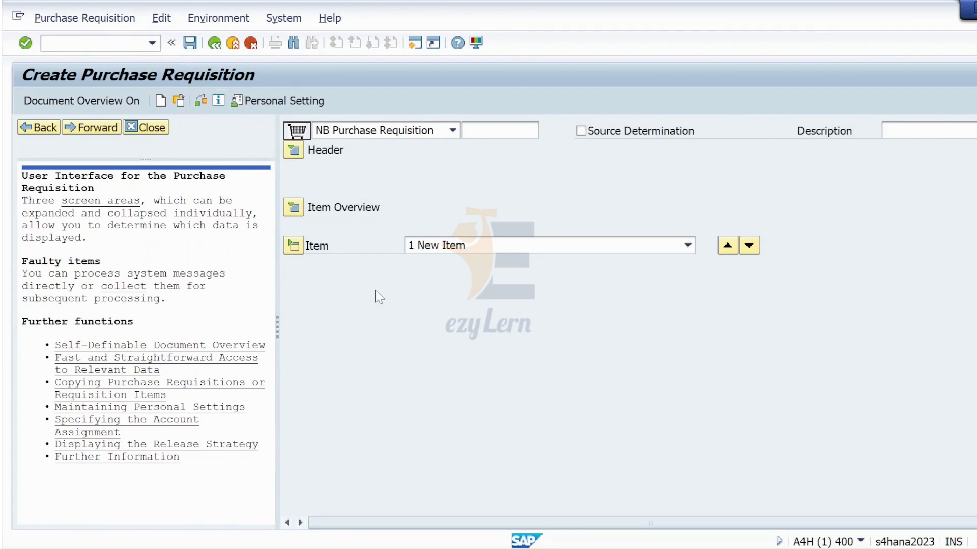
Switch to the Word notes to review the /0XXXXX command, and go back to the SAP purchase requisition session
mouse_move(478, 542)
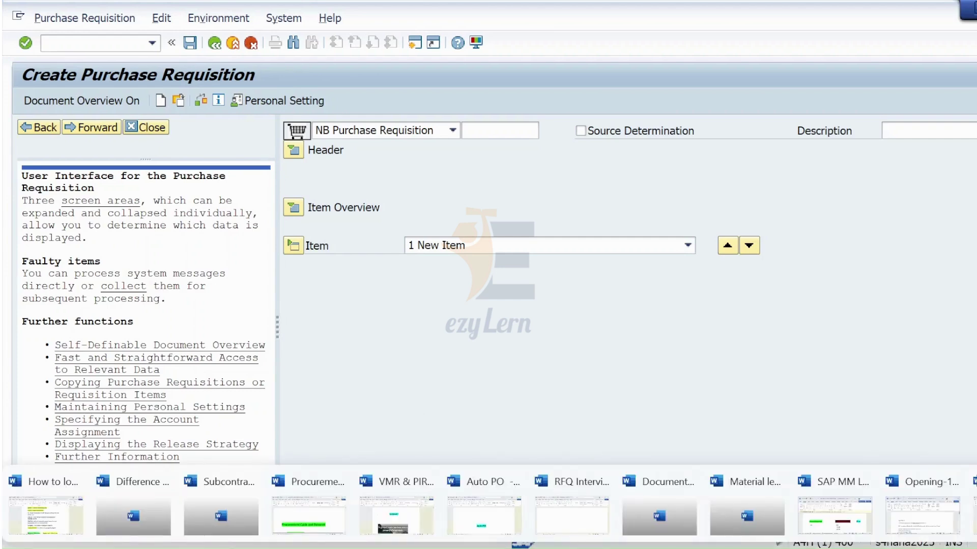
click(46, 515)
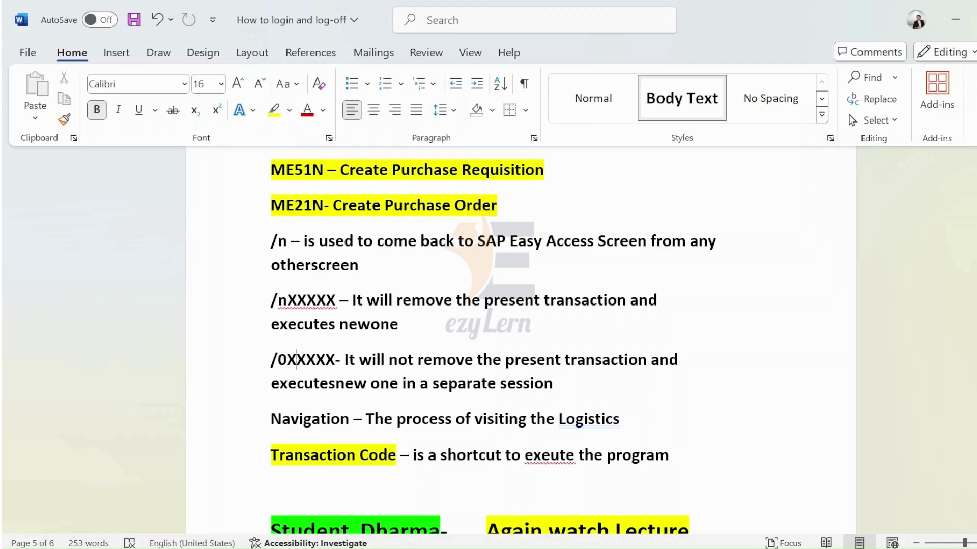
click(286, 360)
mouse_move(644, 548)
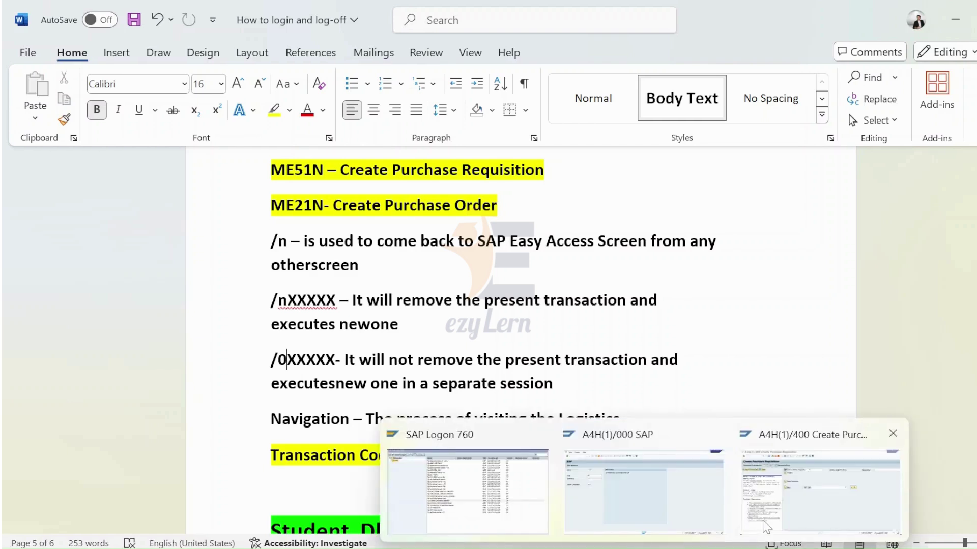
click(763, 528)
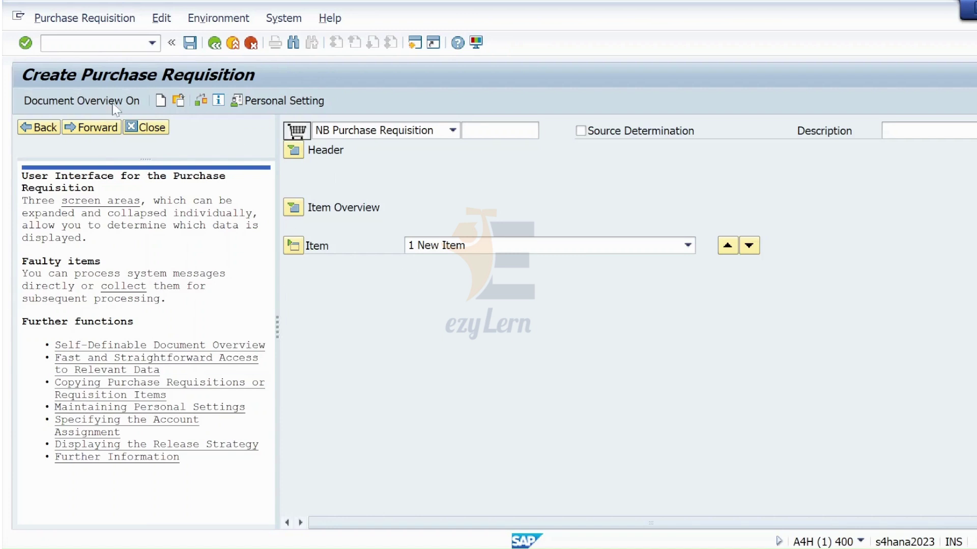
Open Create Purchase Order in a separate session from the purchase requisition screen using the command /ome21n
click(94, 43)
text(/o)
text(m)
text(e21n)
drag(54, 43, 90, 43)
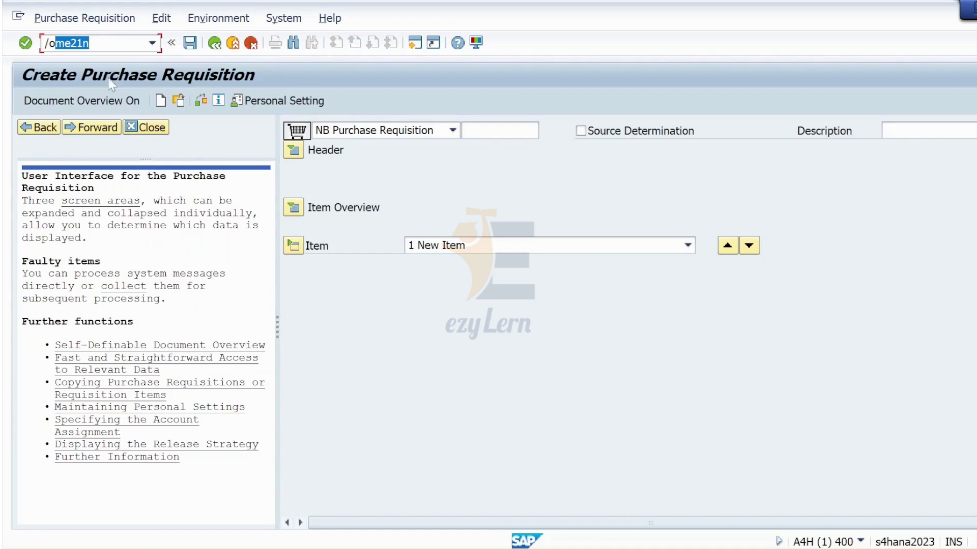
click(107, 44)
key(Return)
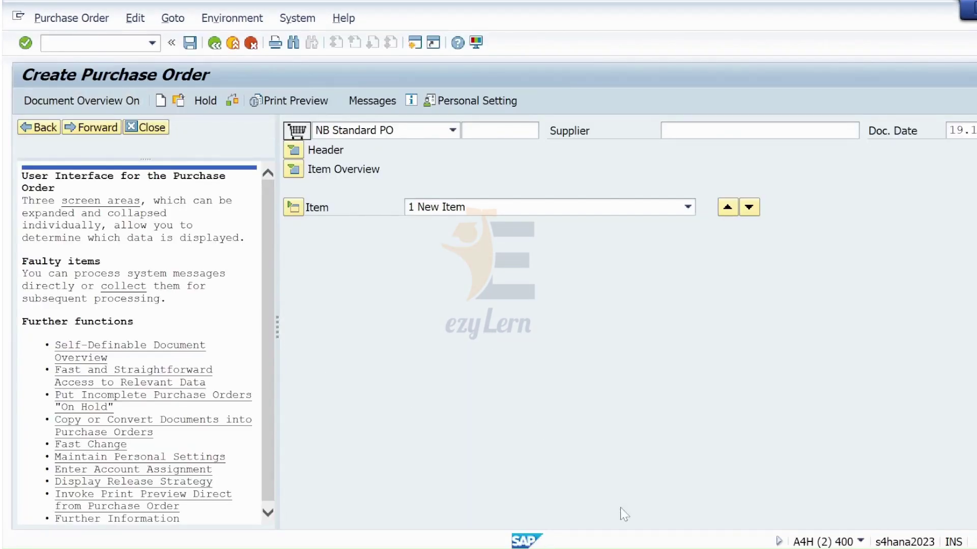
Switch back and forth between the purchase requisition and purchase order sessions to compare them, ending on the purchase order
mouse_move(626, 547)
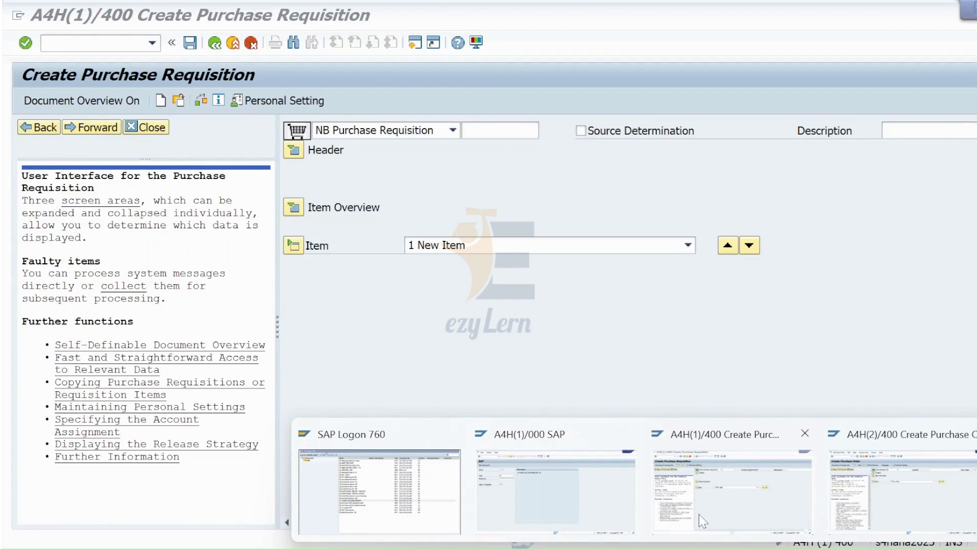
click(702, 522)
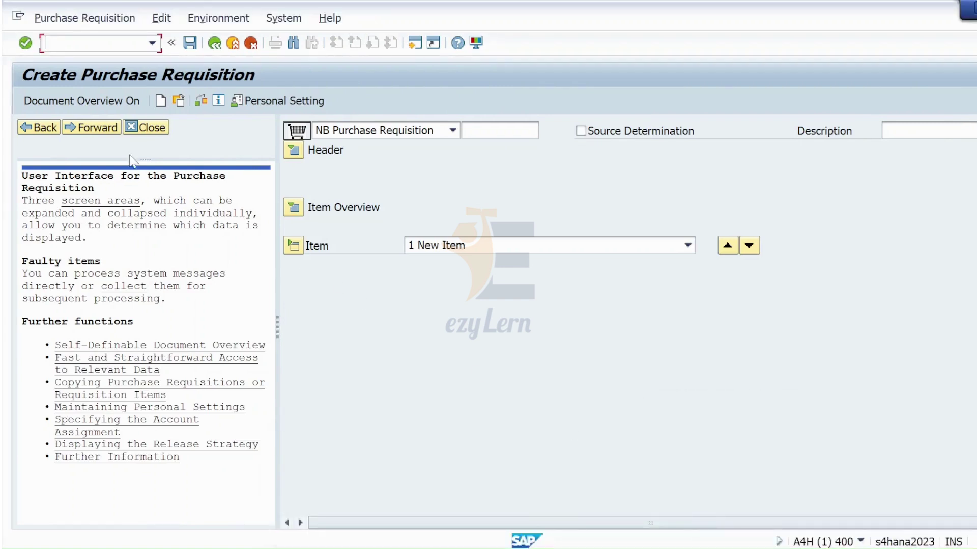
mouse_move(626, 547)
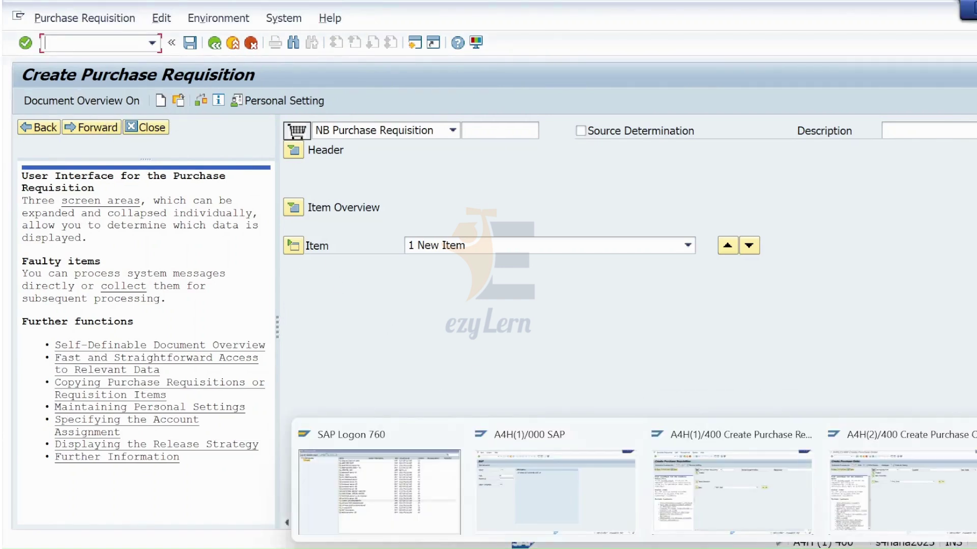
click(749, 453)
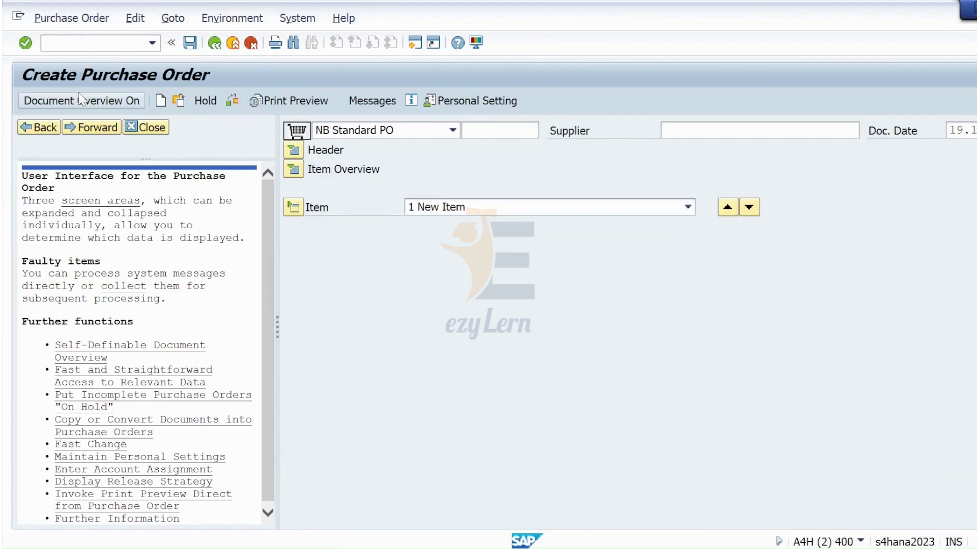
mouse_move(656, 547)
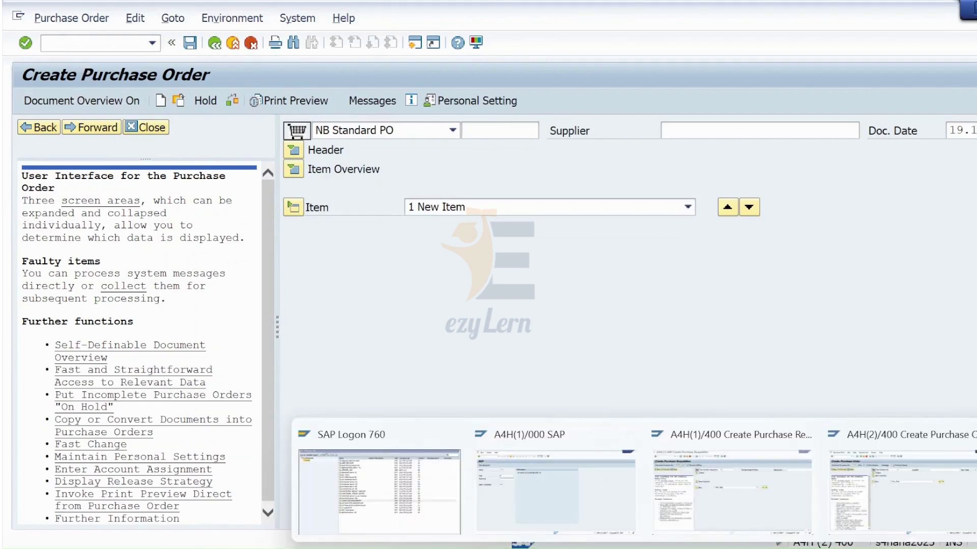
click(685, 514)
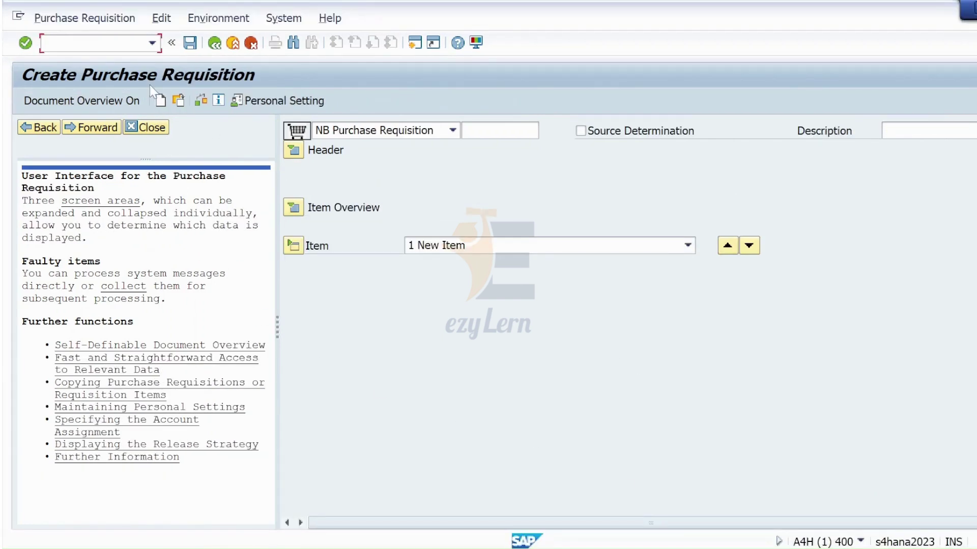
mouse_move(641, 547)
click(900, 435)
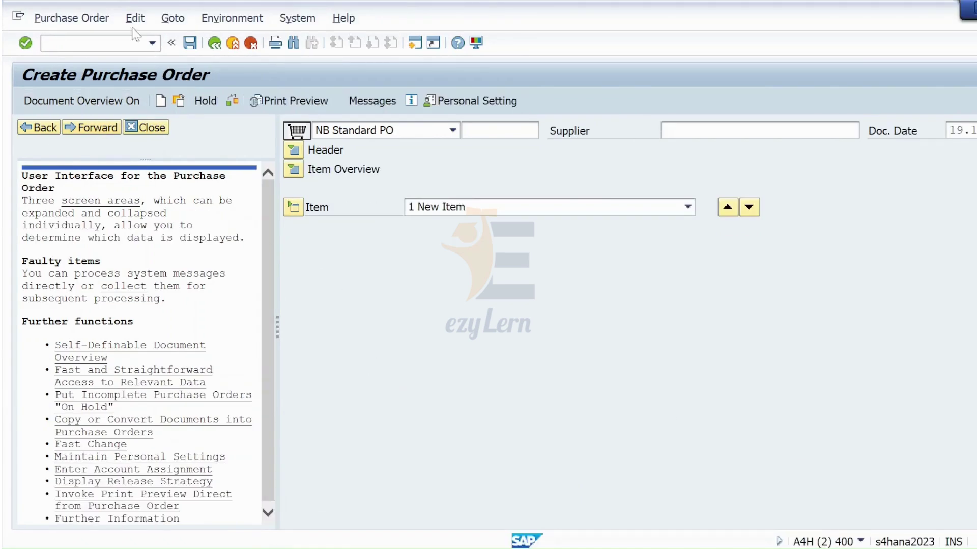
Open the goods receipt transaction in another separate session using the command /omigo
click(43, 43)
text(/omigo)
key(Return)
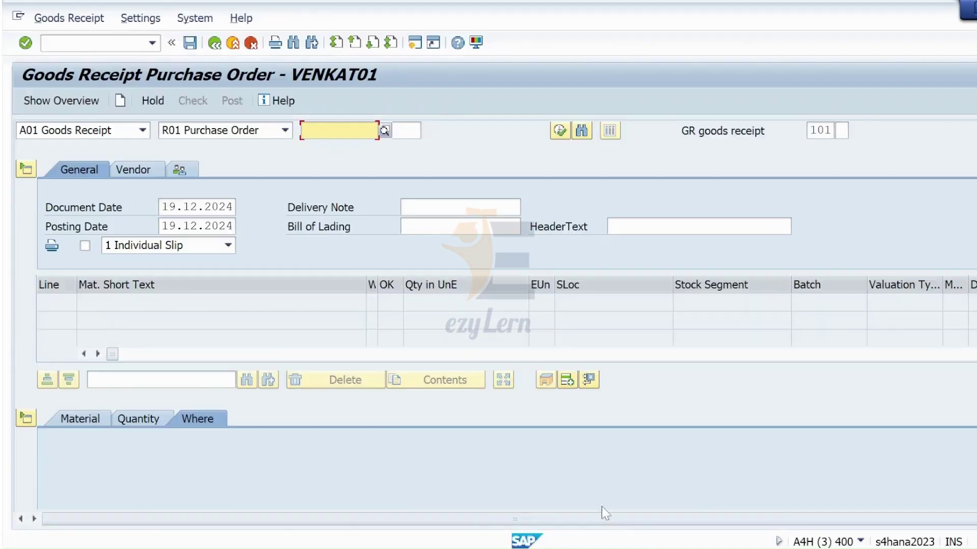
mouse_move(524, 544)
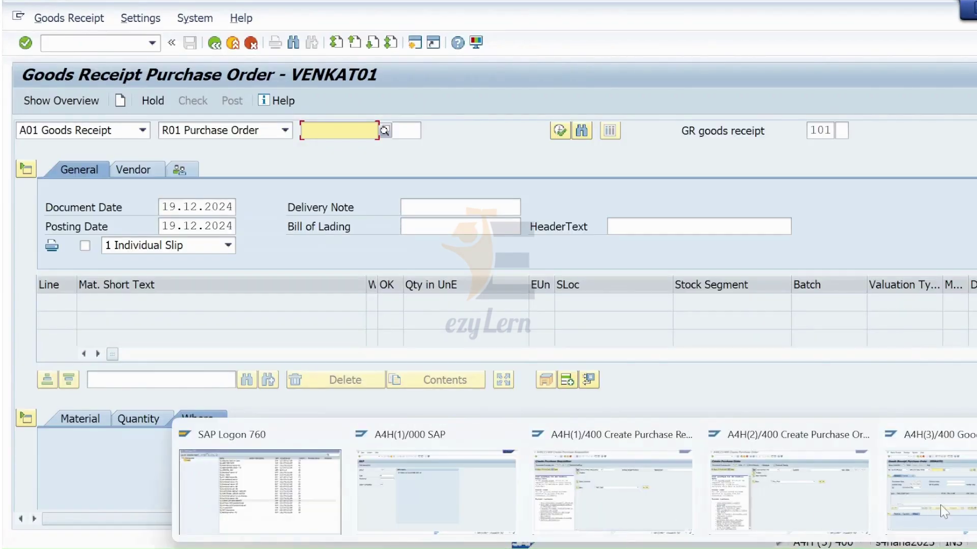
Open the Materials List in a separate session from the goods receipt screen using the command /omm60
click(46, 42)
text(/)
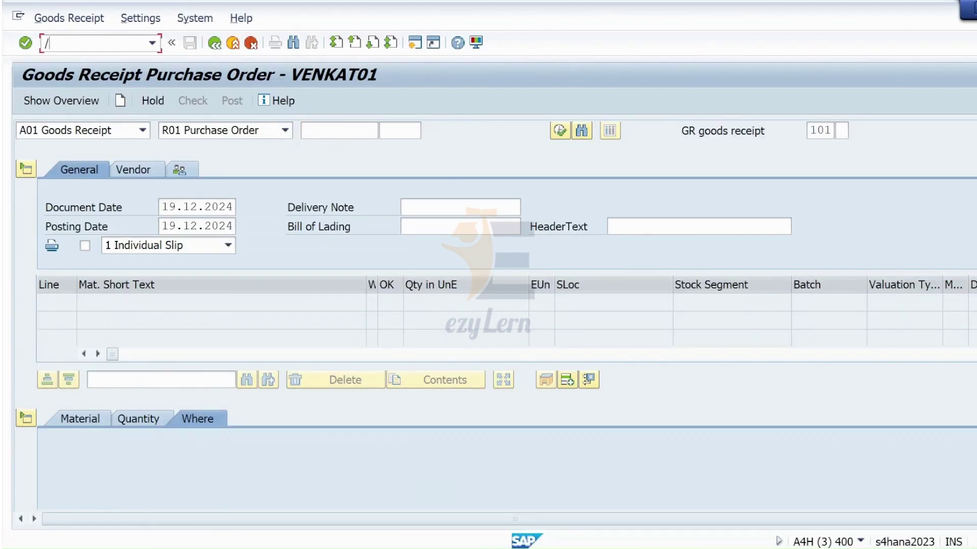
text(omm60)
key(Return)
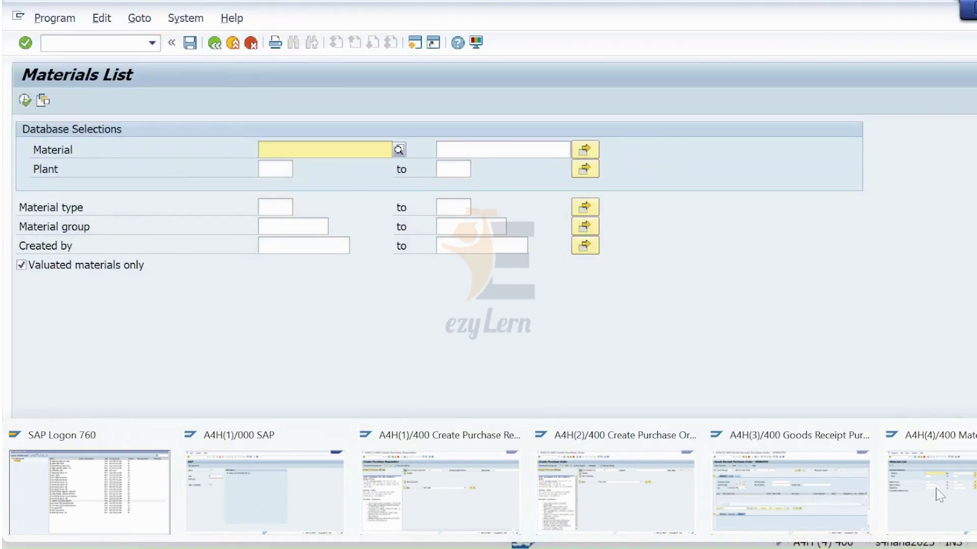
click(912, 462)
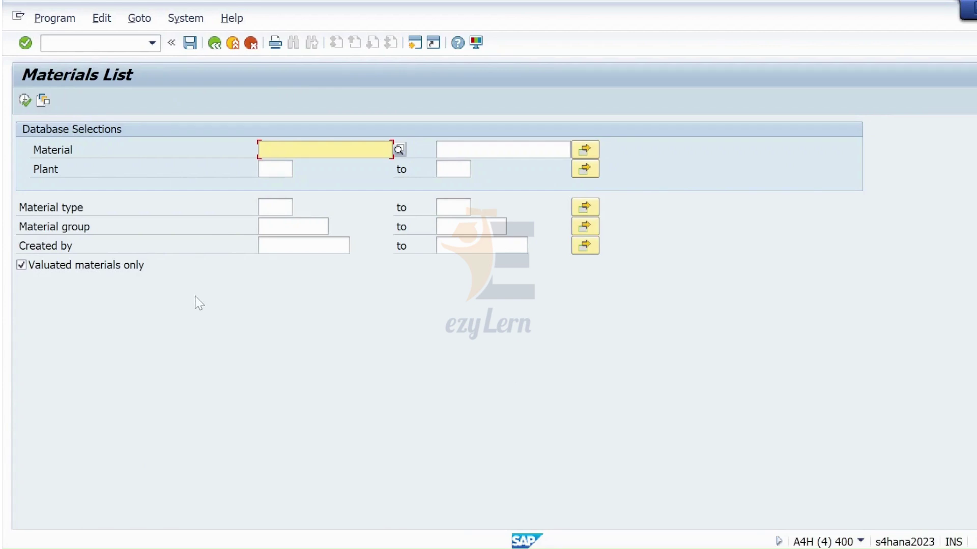
Open a new GUI window from the Materials List and start the incoming invoice transaction there with code miro
click(182, 21)
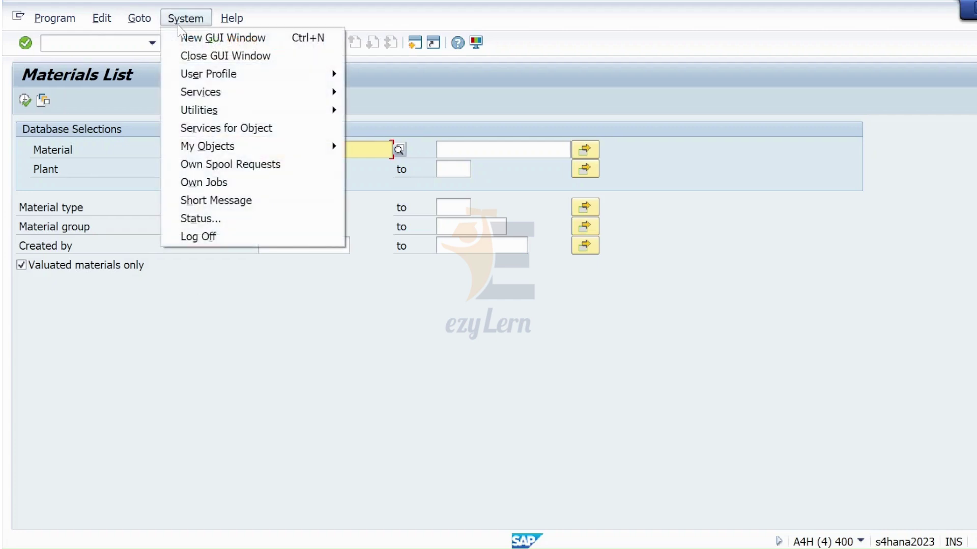
click(205, 41)
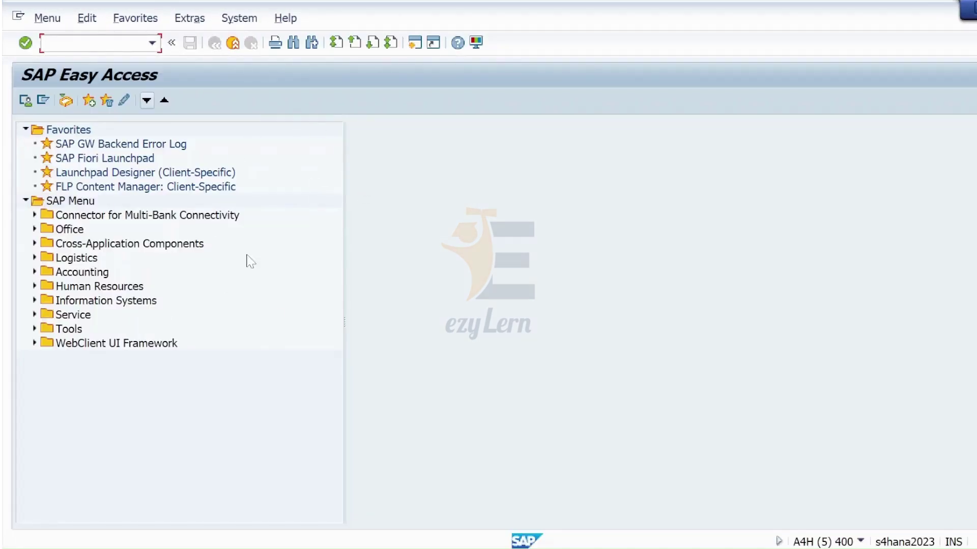
text(m)
key(BackSpace)
text(miro)
key(Return)
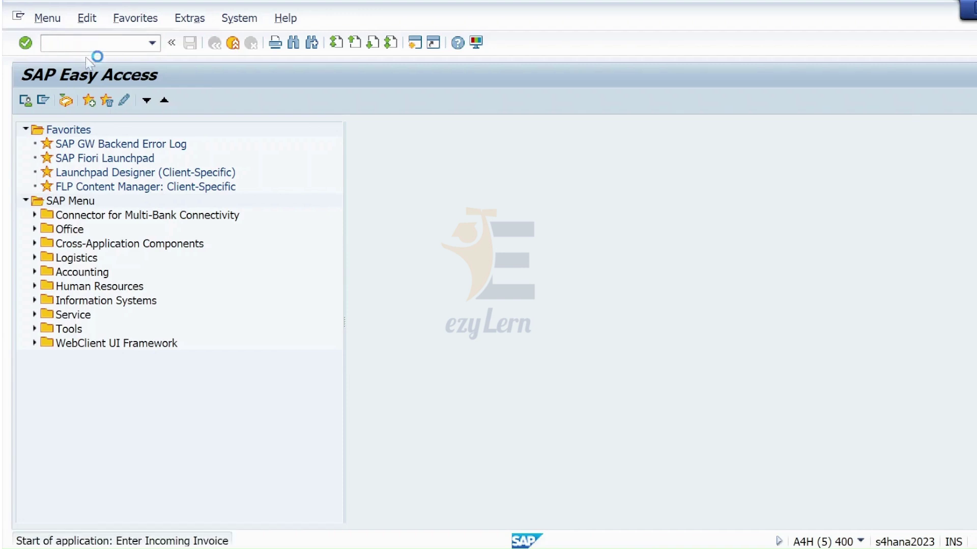
Set the company code for the incoming invoice to KRIP and accept it
text(kripp)
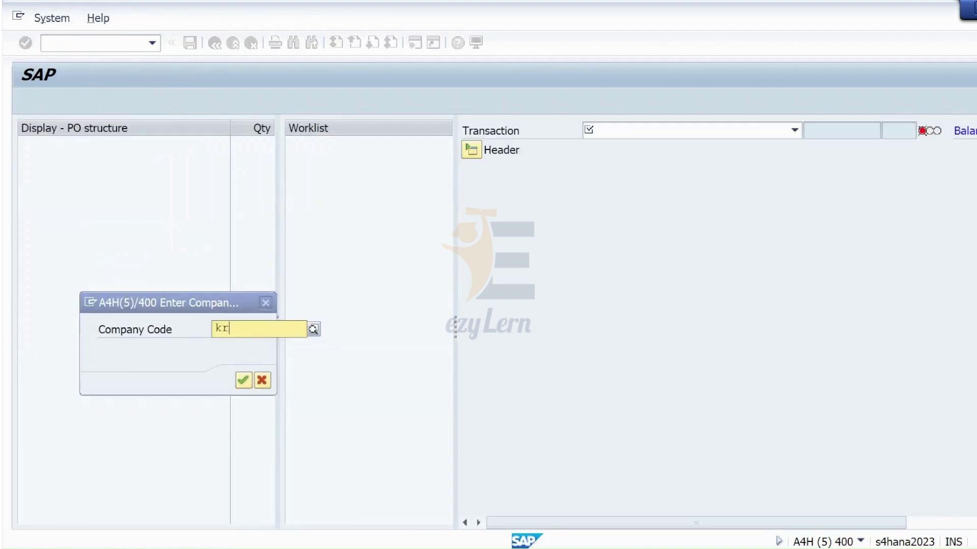
key(BackSpace)
click(230, 345)
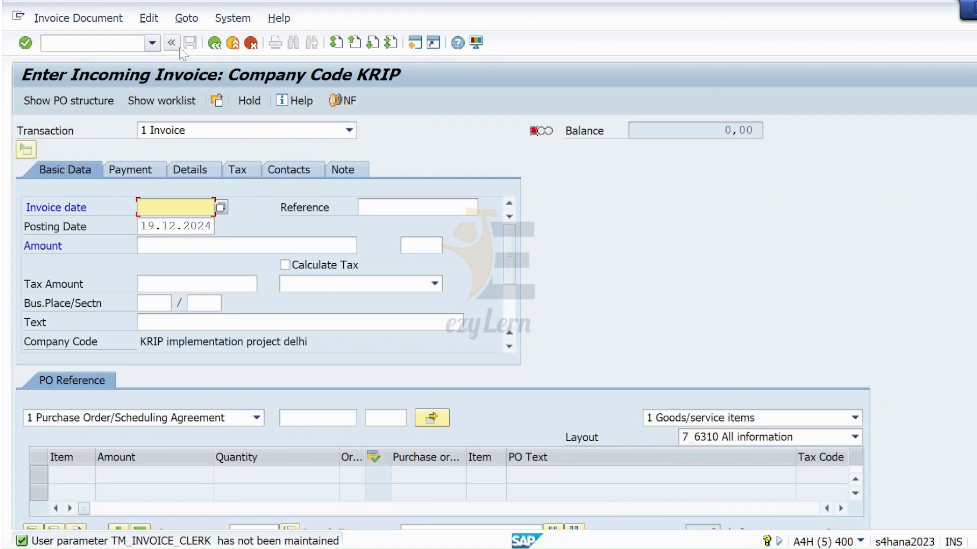
Open another new GUI window from the incoming invoice screen
click(230, 19)
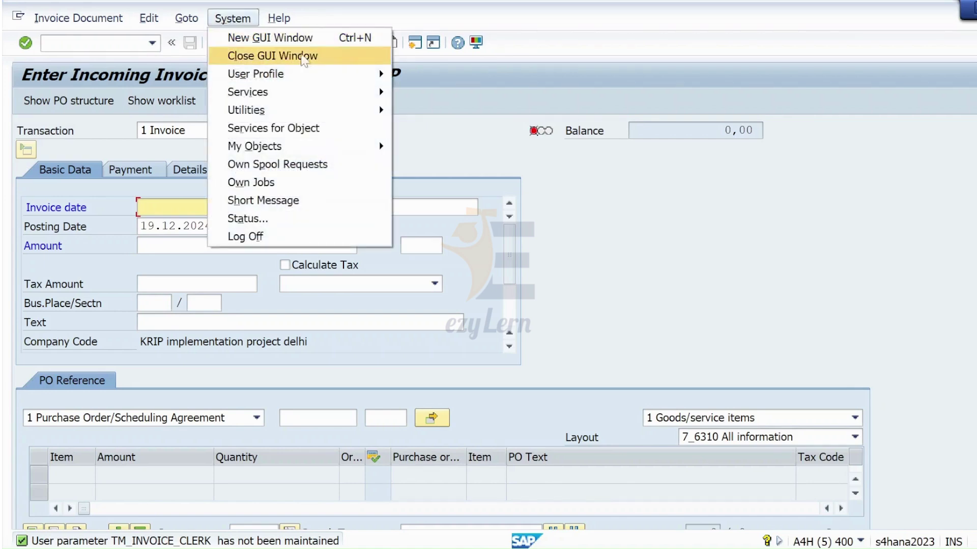
click(432, 118)
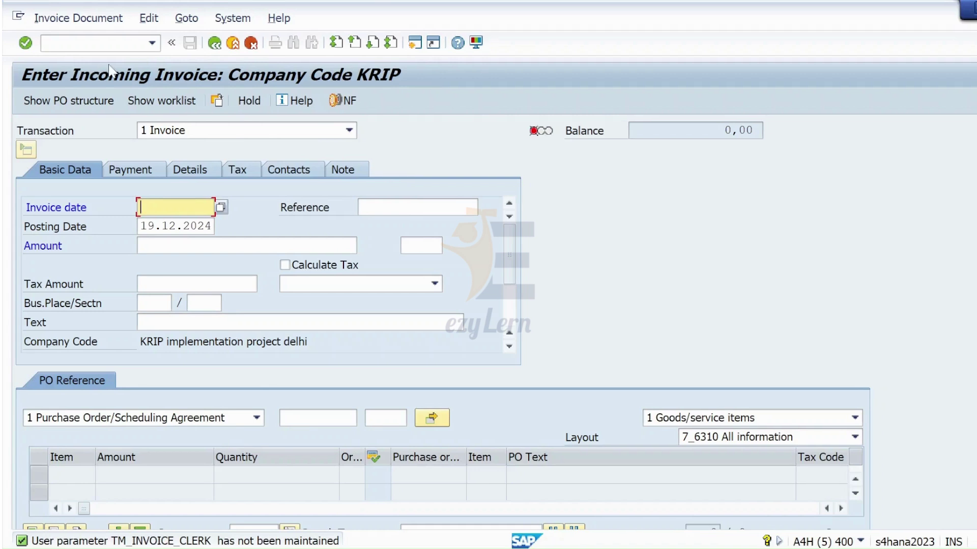
click(415, 43)
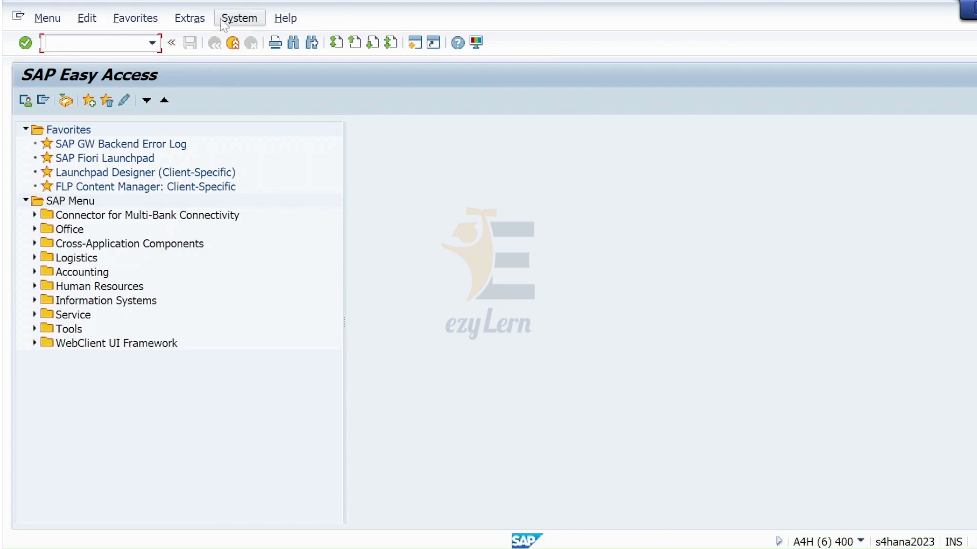
click(237, 20)
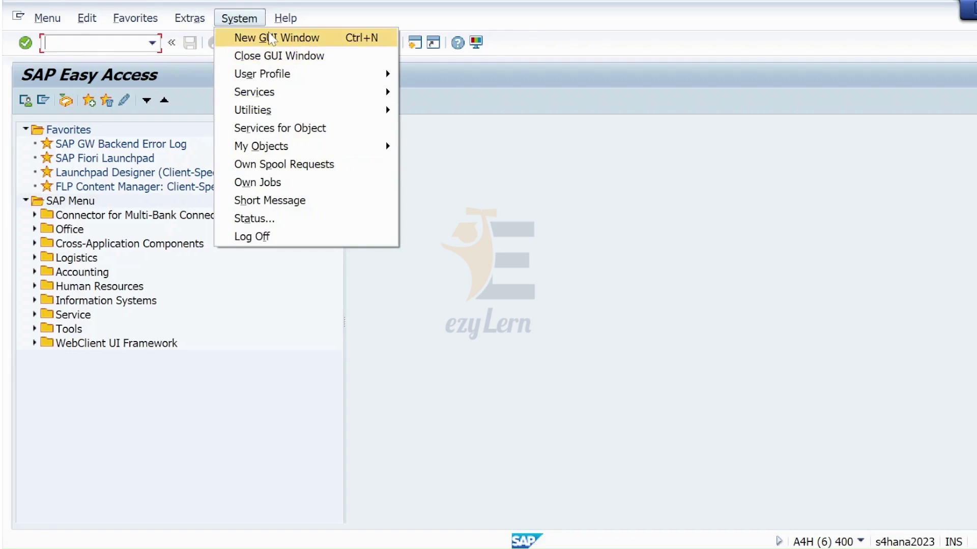
click(412, 191)
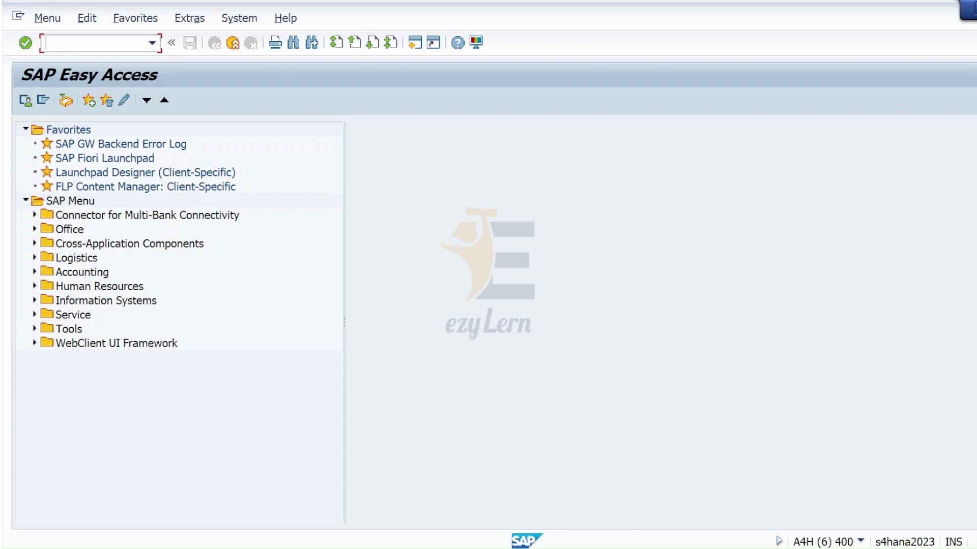
Switch to the Create Purchase Requisition session and close its window
mouse_move(676, 548)
mouse_move(341, 511)
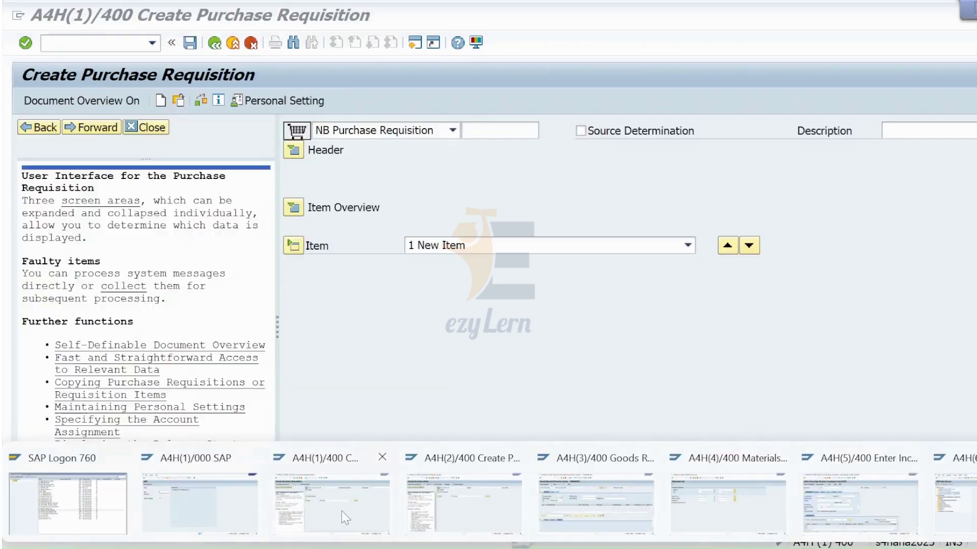
click(341, 511)
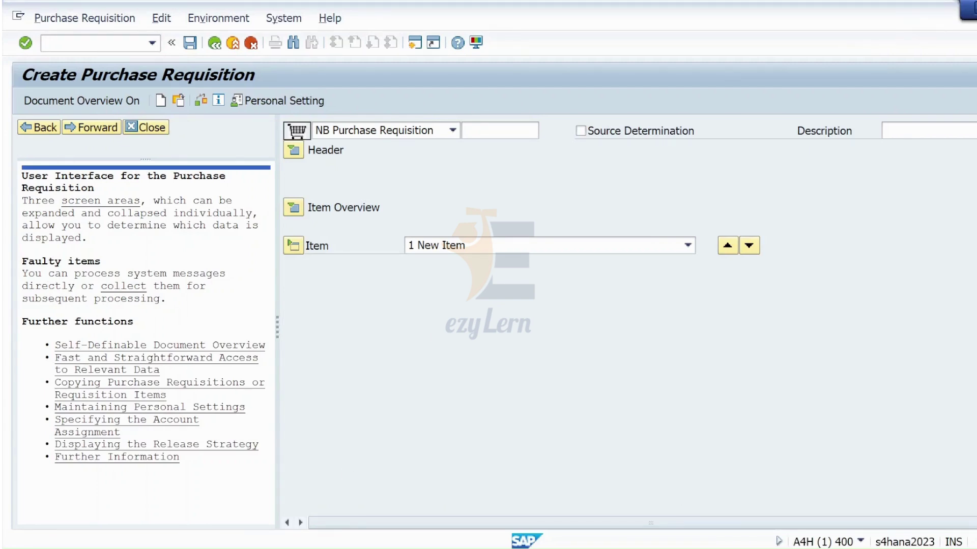
click(976, 7)
Switch to the goods receipt session and close its GUI window
mouse_move(672, 548)
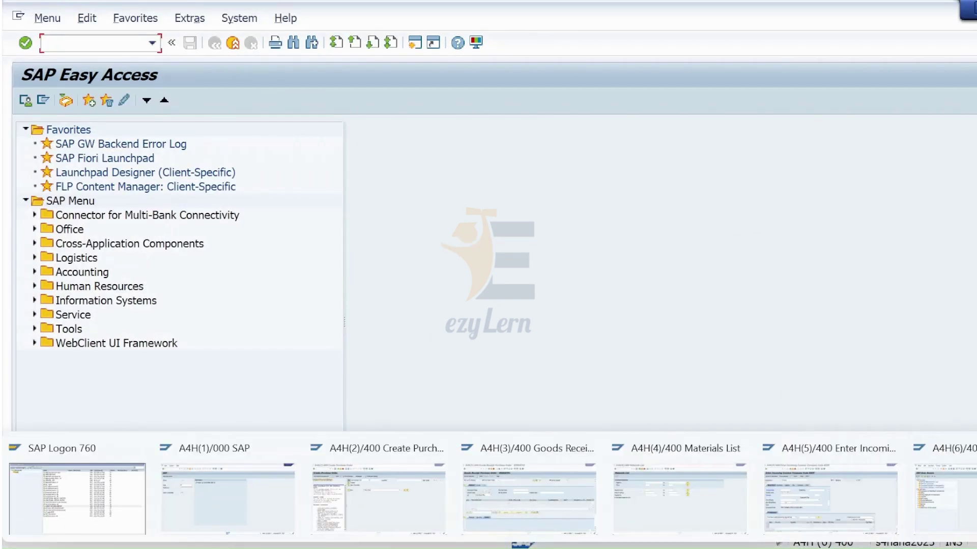
click(542, 522)
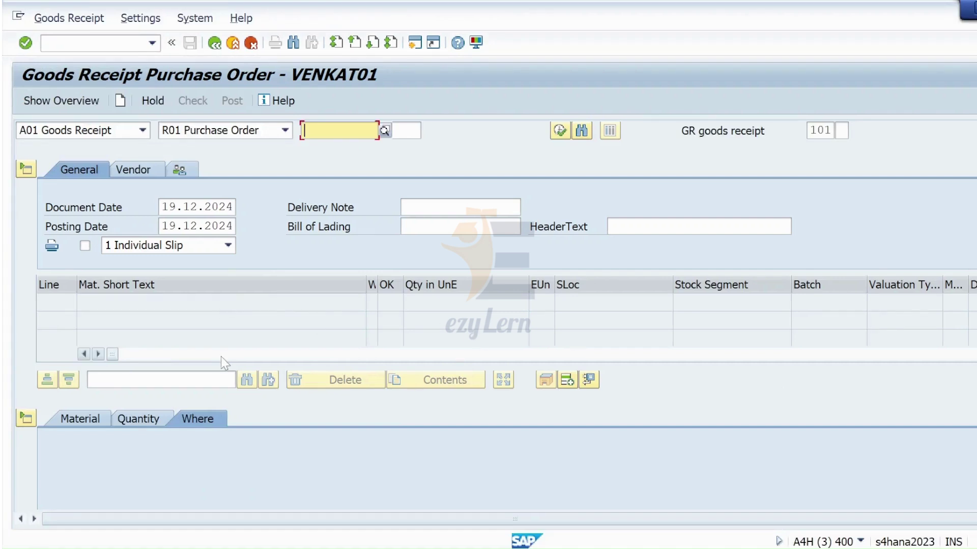
click(195, 19)
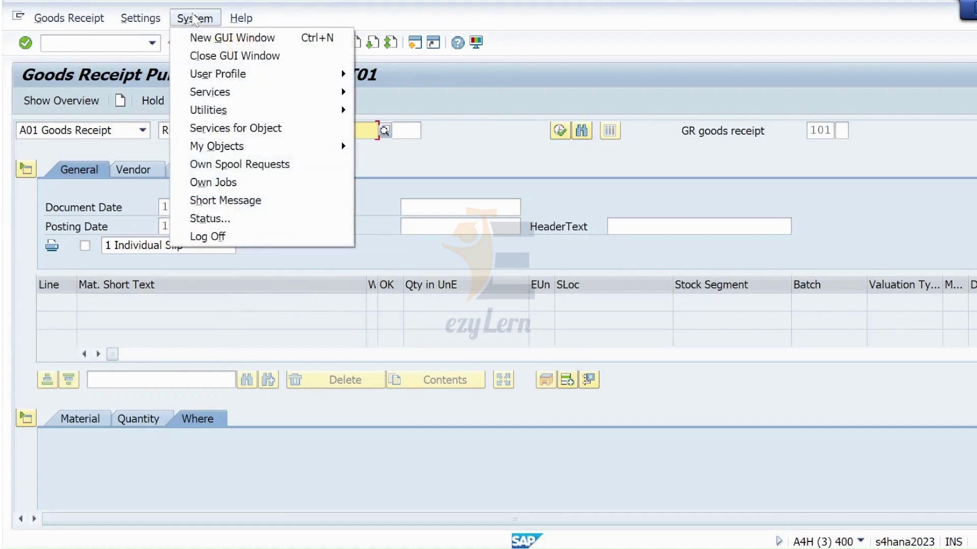
click(216, 57)
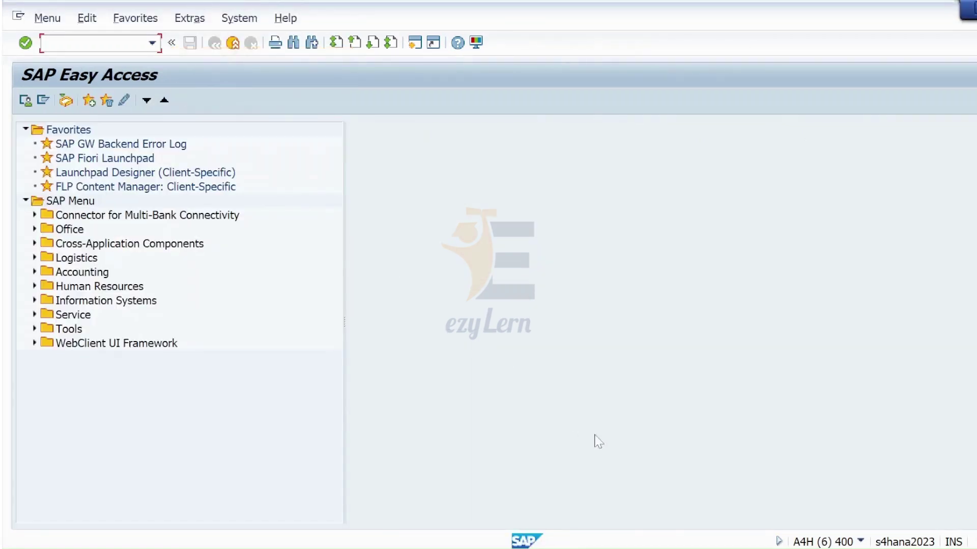
Switch to the incoming invoice session and close its GUI window
mouse_move(636, 545)
click(786, 489)
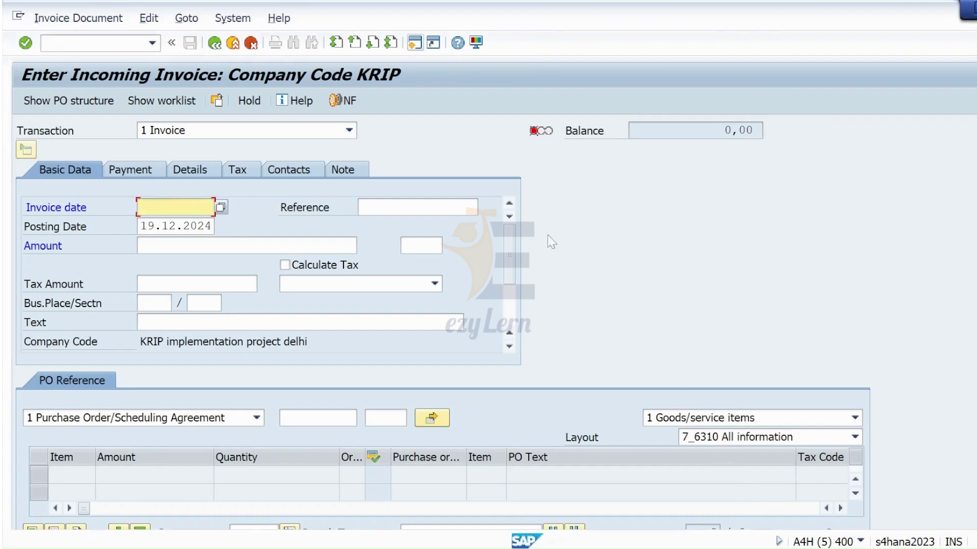
click(234, 19)
click(275, 53)
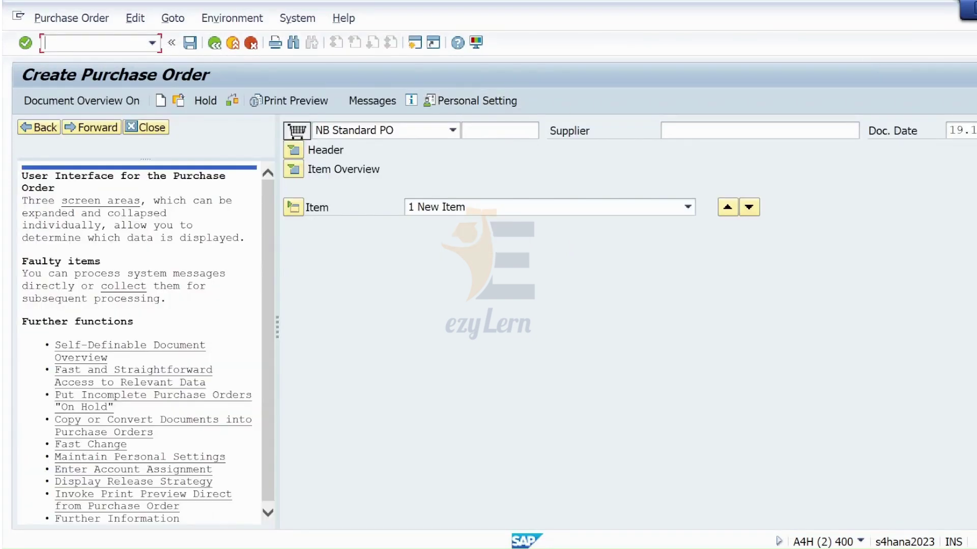
Enter /o in the purchase order session's command field and switch to the Word notes to review the /n, /nXXXXX and /0XXXXX commands
text(/o)
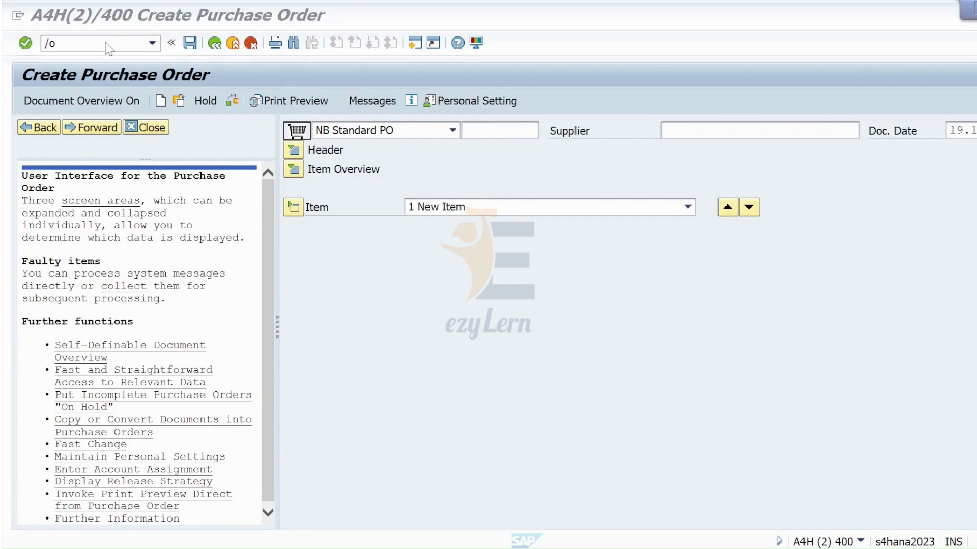
key(alt+Tab)
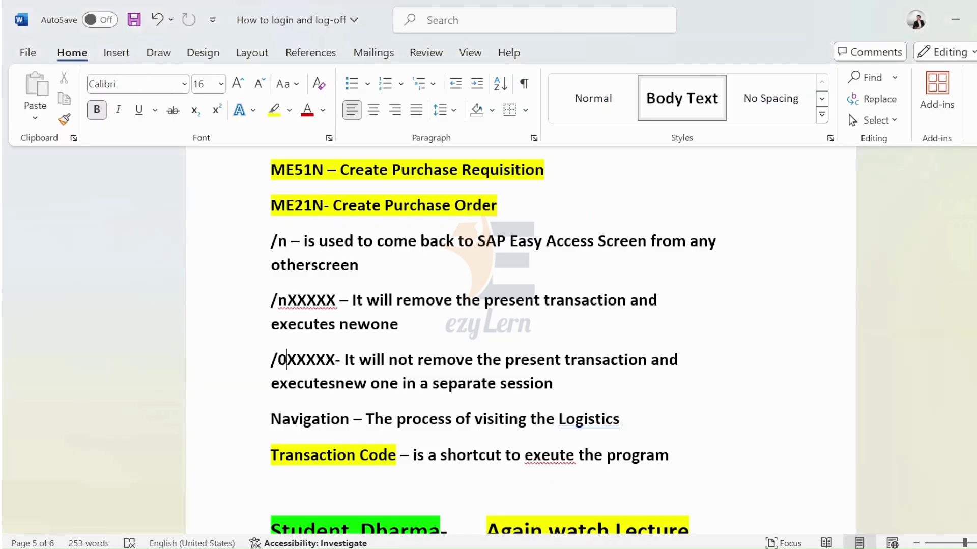
drag(304, 241, 270, 241)
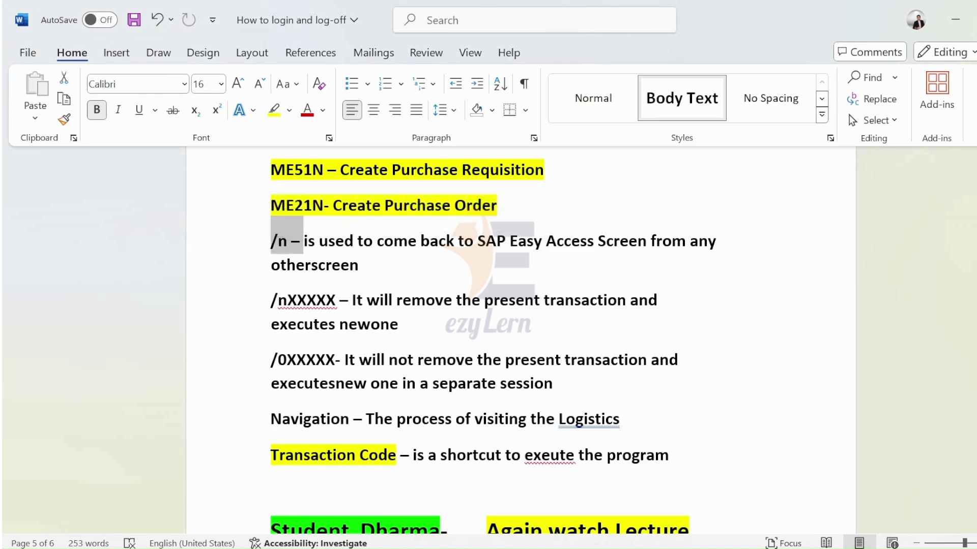
drag(339, 300, 287, 300)
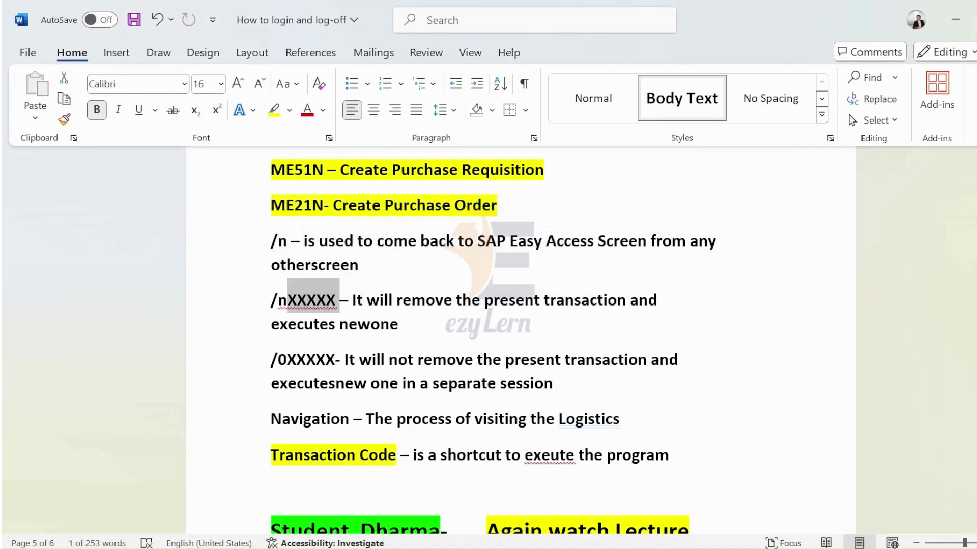
drag(346, 360, 278, 360)
click(291, 419)
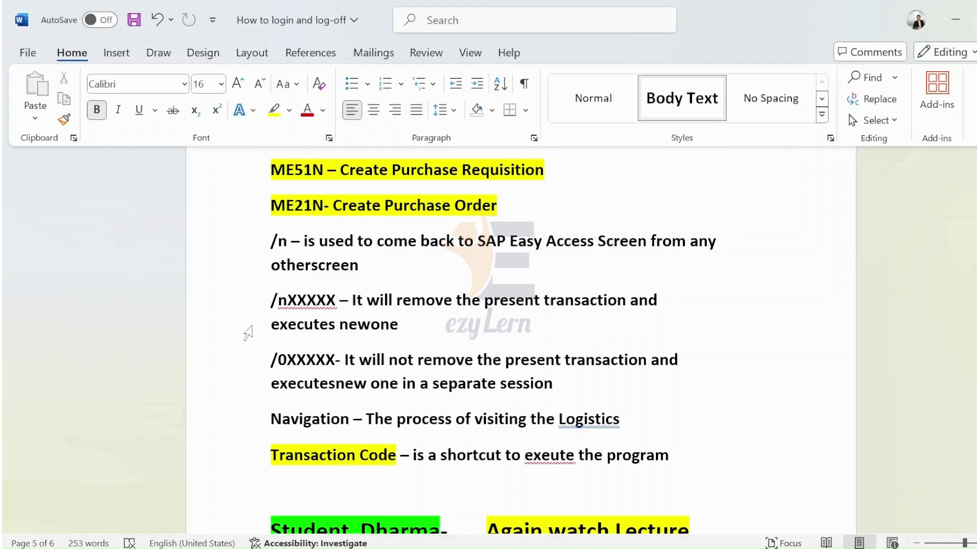
Review the Transaction Code and Navigation definitions in the Word notes
scroll(488, 336, down, 4)
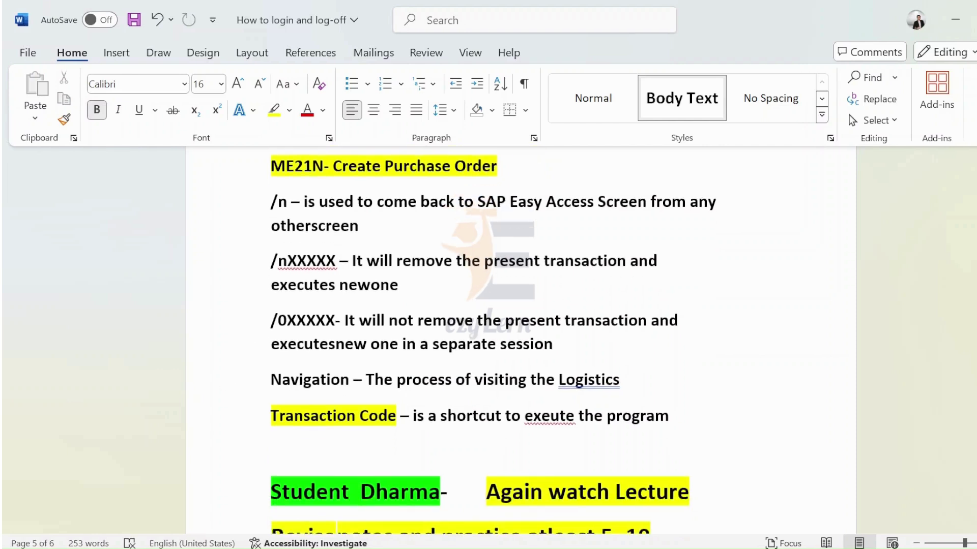
drag(401, 337, 679, 336)
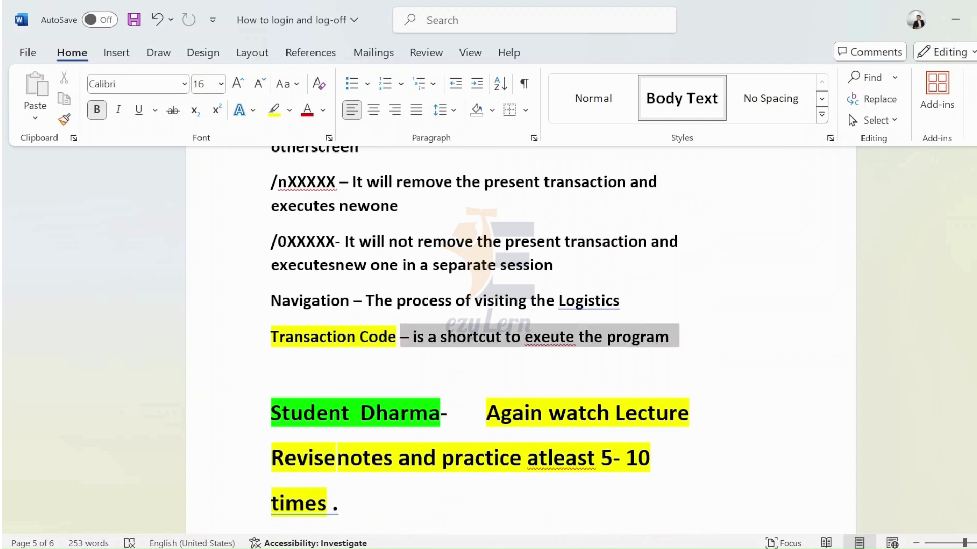
scroll(489, 335, up, 1)
scroll(489, 336, up, 3)
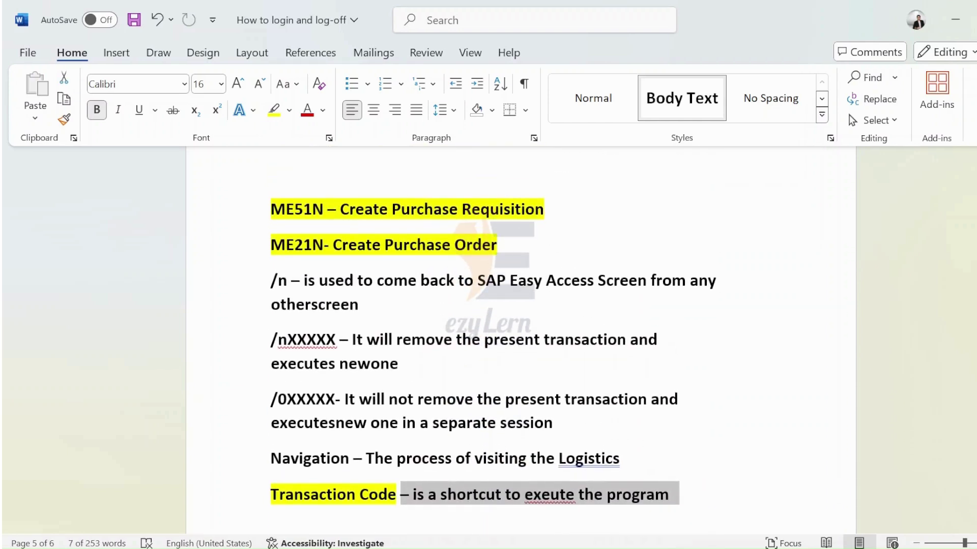
drag(340, 459, 281, 459)
click(265, 475)
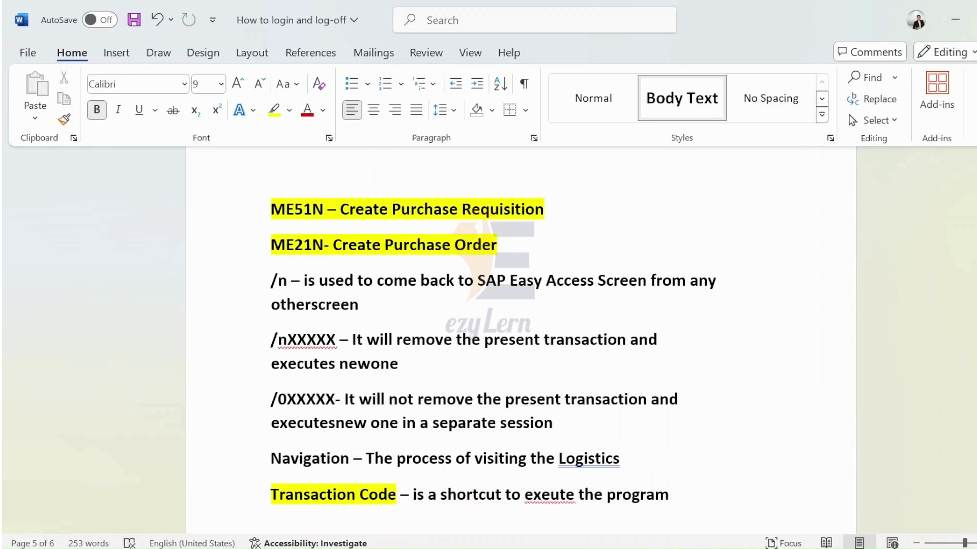
Switch back to the SAP purchase order session and return to the SAP Easy Access screen using the command /n
key(alt+Tab)
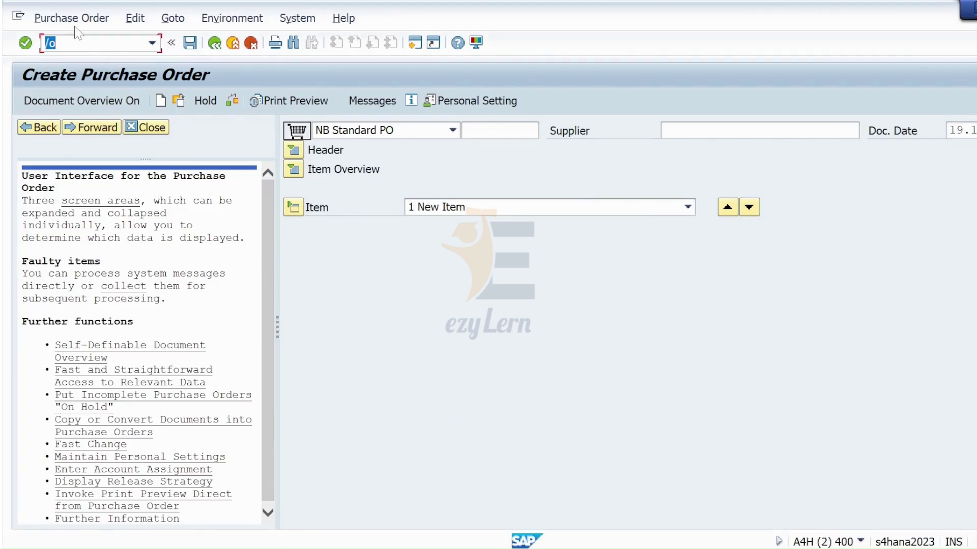
click(77, 42)
key(BackSpace)
key(BackSpace)
text(/n)
key(Return)
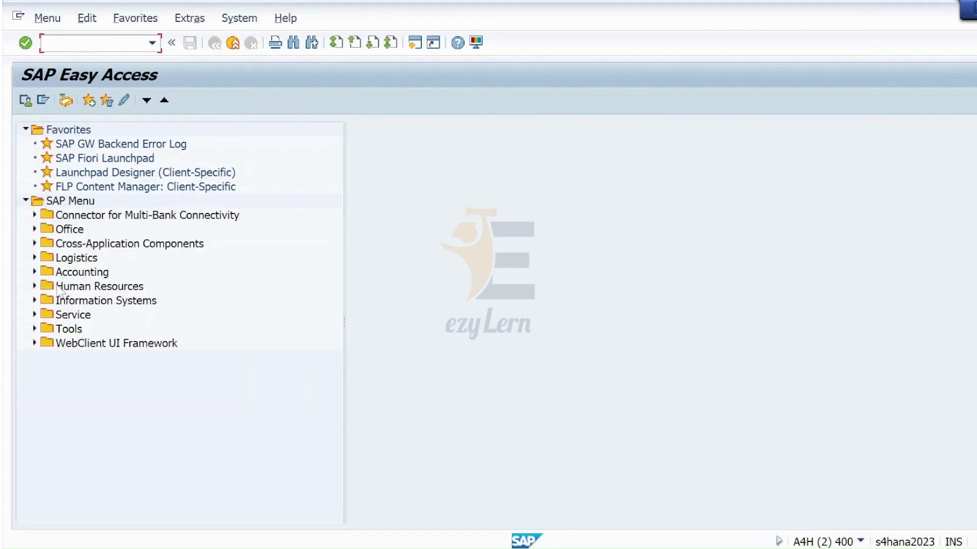
Open Create Purchase Requisition by navigating the SAP Menu through Logistics, Materials Management, Purchasing and Purchase Requisition
click(34, 258)
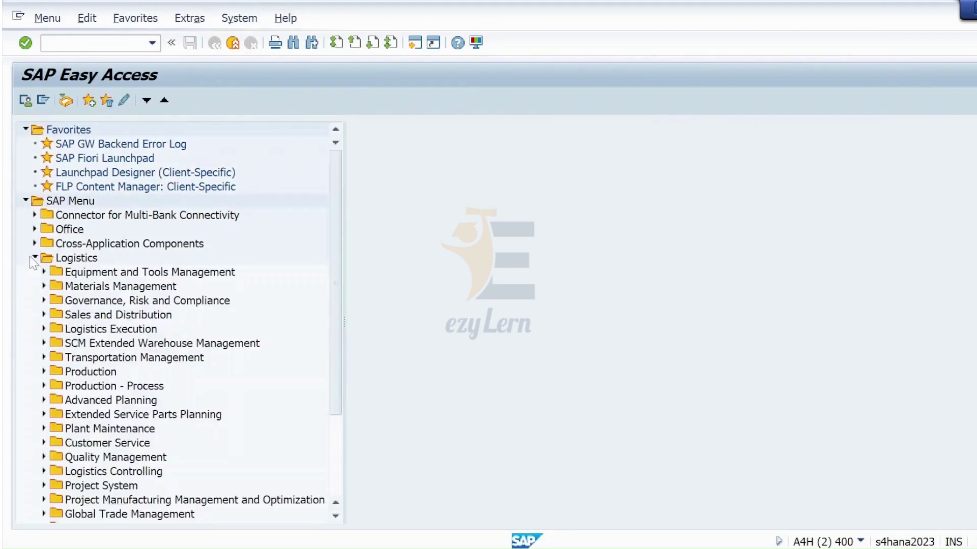
click(44, 287)
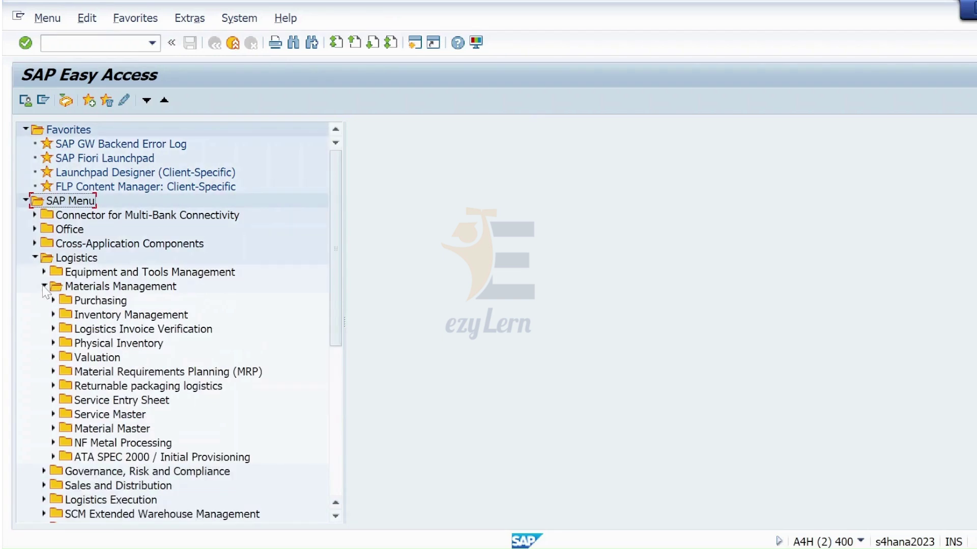
click(53, 300)
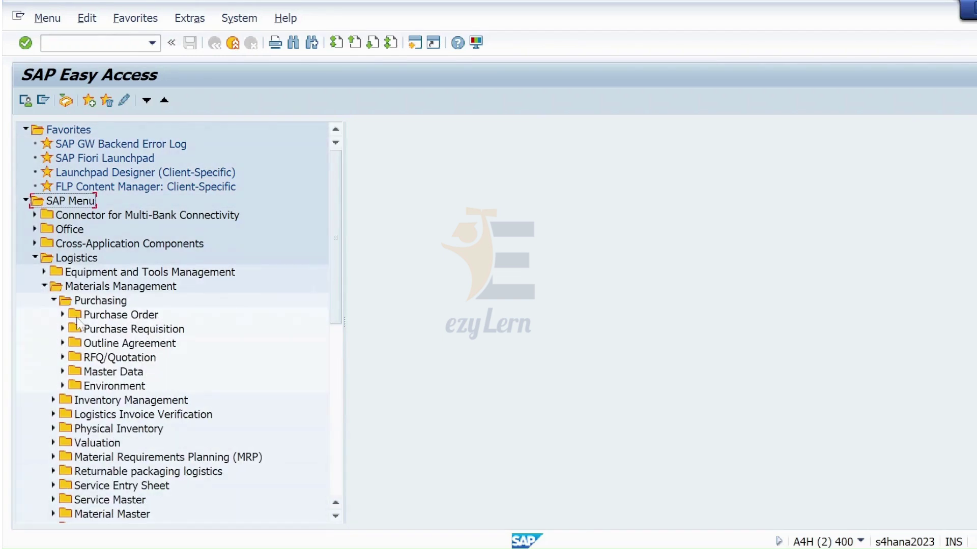
click(62, 329)
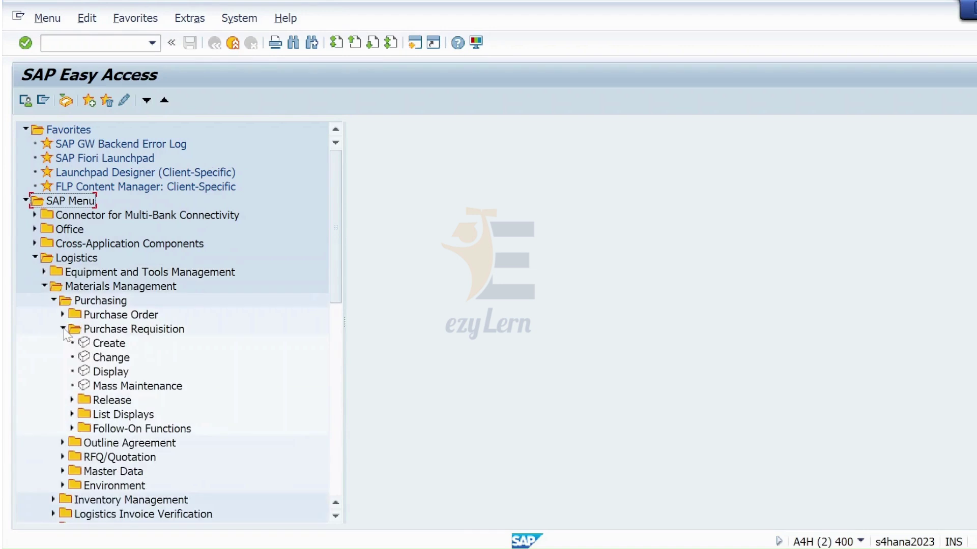
click(100, 346)
double_click(104, 344)
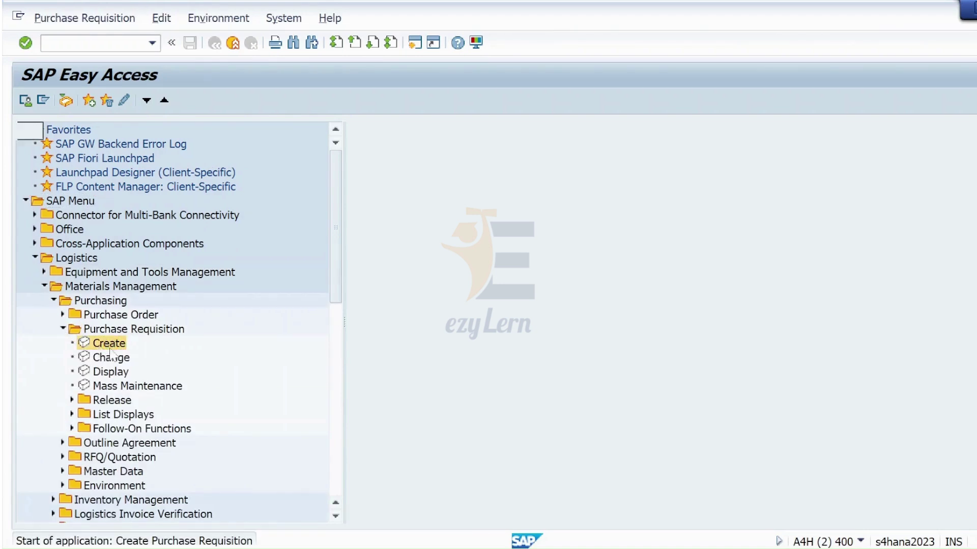
Log off from the SAP system directly using the command /nex
click(85, 46)
text(/nex)
key(Return)
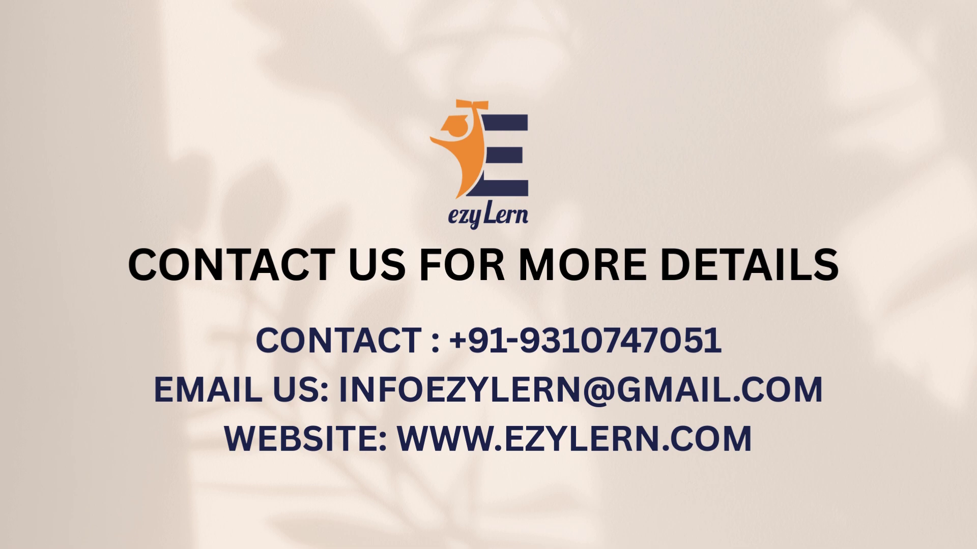